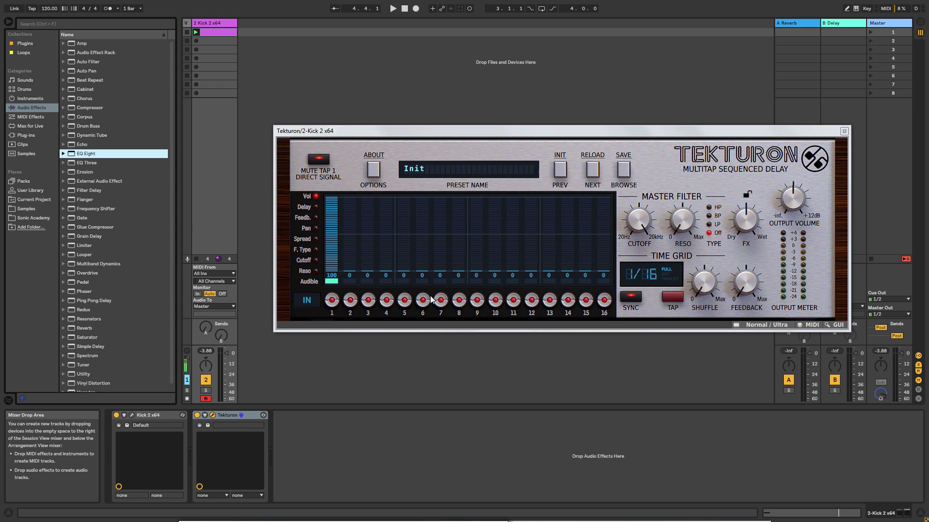
drag(535, 131, 490, 127)
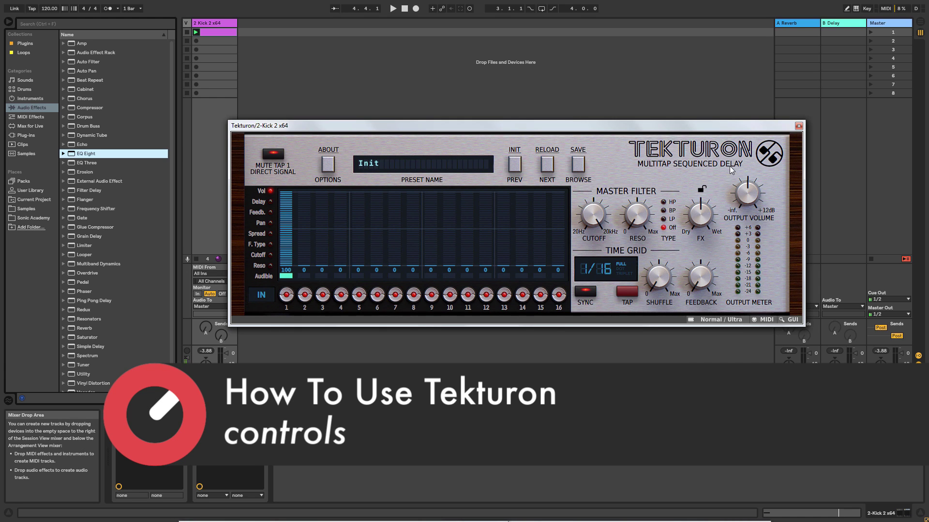
drag(535, 122, 535, 113)
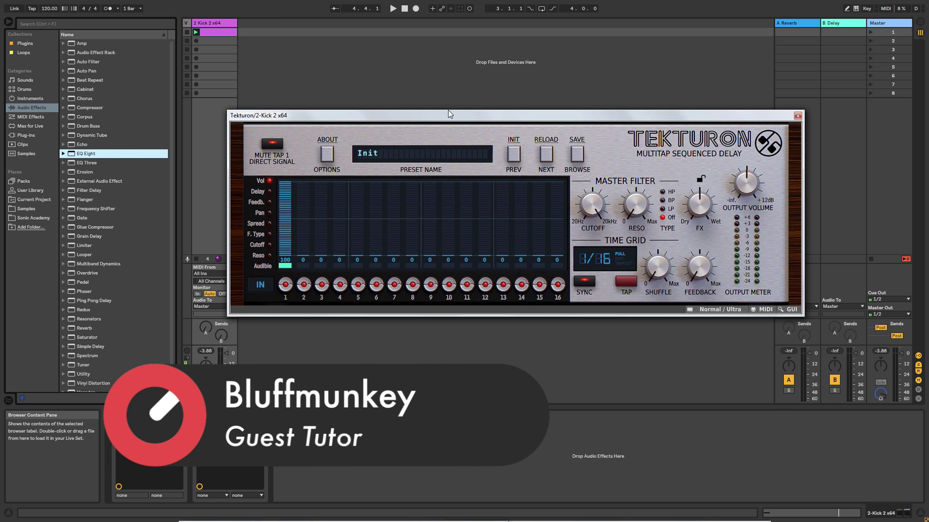
Try out a Ping Pong Delay after Tekturon in Time mode with feedback at 41 %, and delete it from the track.
double_click(105, 300)
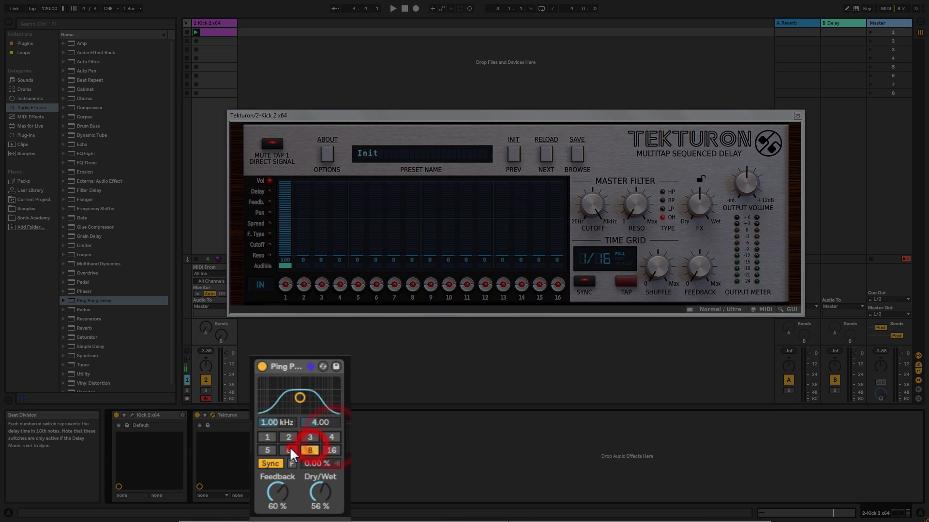
click(274, 466)
drag(277, 492, 277, 506)
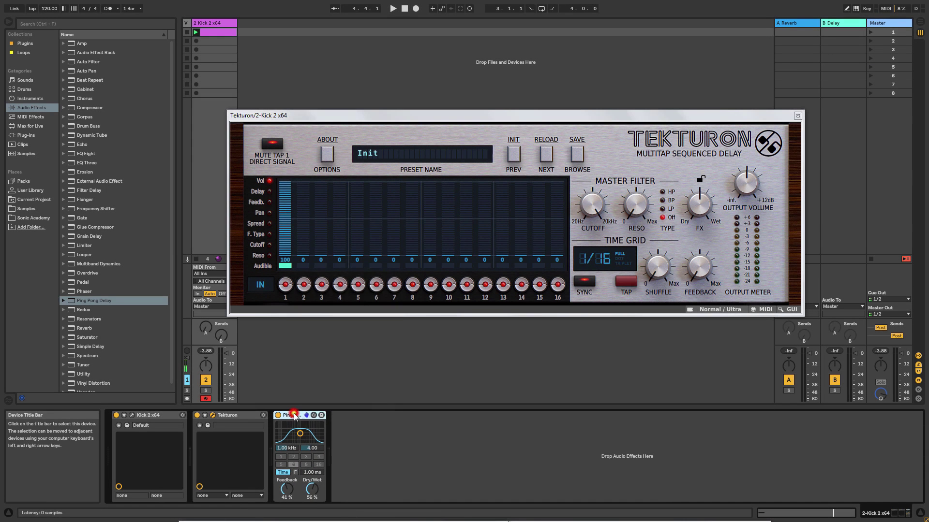
right_click(293, 415)
click(305, 275)
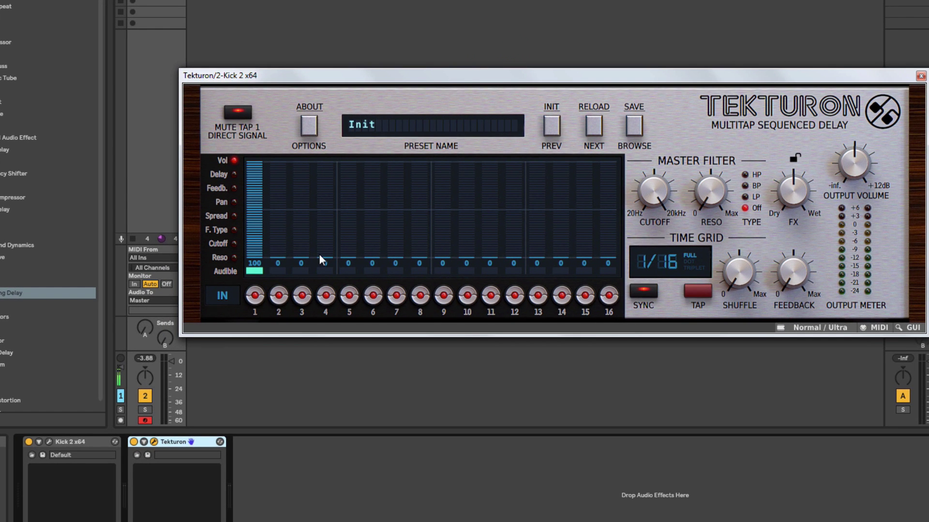
Draw tap volumes of about 22 on tap 3, 44 on taps 5, 8 and 10, 60 on 13, 70 on 15 and 39 on 16.
click(300, 241)
click(344, 231)
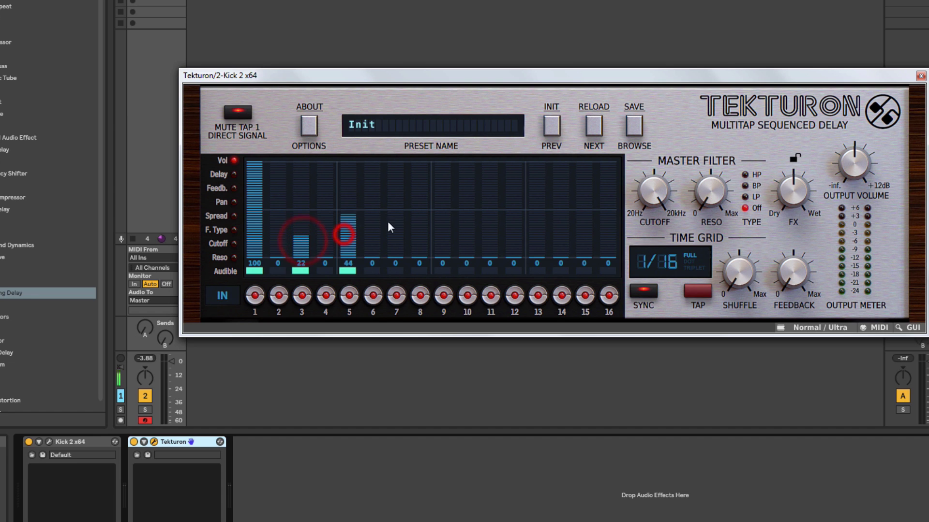
click(428, 223)
click(466, 217)
click(533, 213)
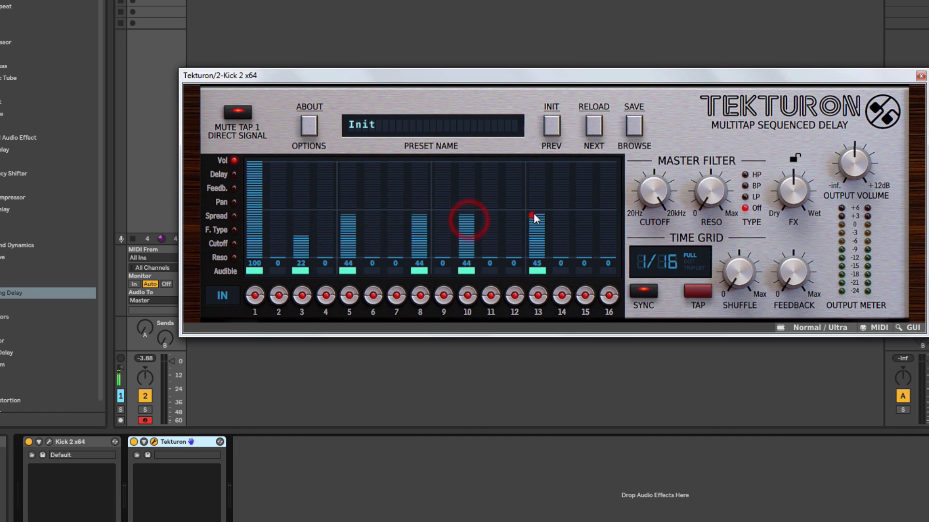
click(584, 190)
click(608, 221)
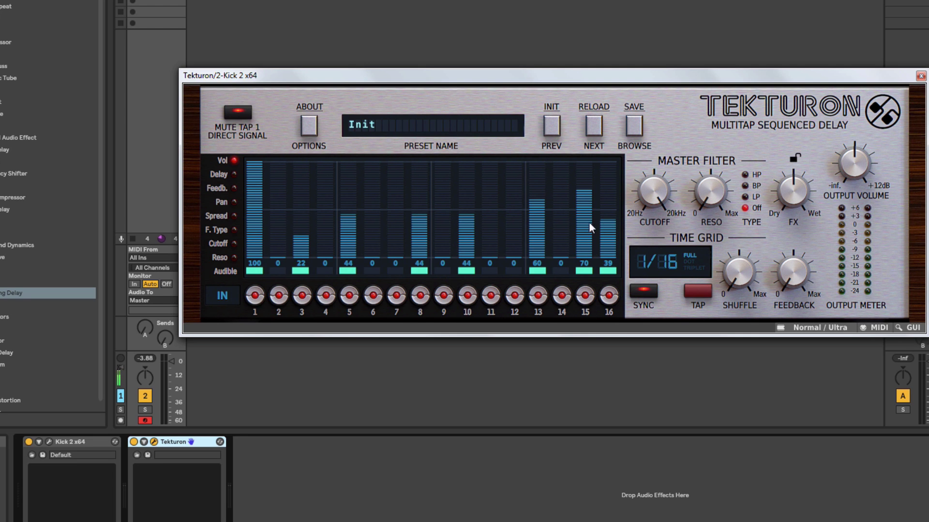
Set tap volumes to about 52 on tap 3, 64 on 6, 72 on 11 and 64 on 12, and reset to the Init preset.
drag(301, 213, 300, 208)
click(381, 197)
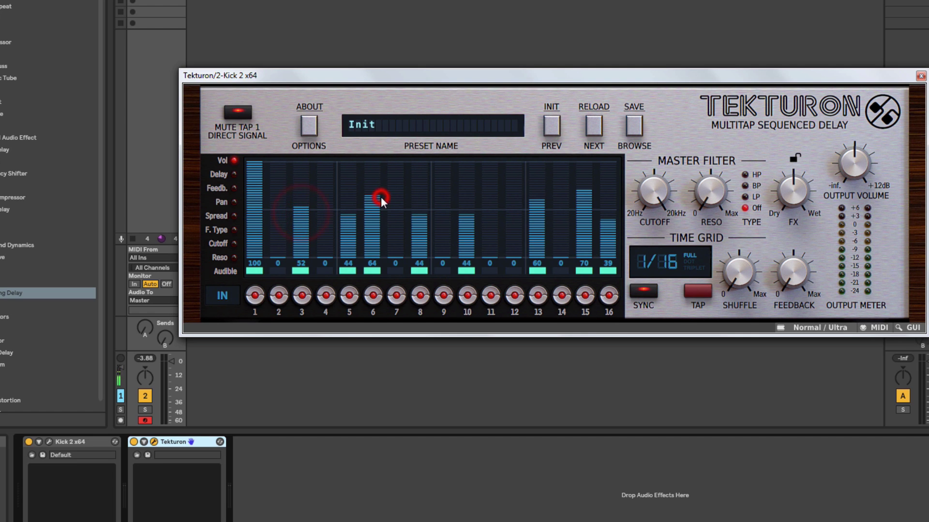
click(491, 189)
click(516, 200)
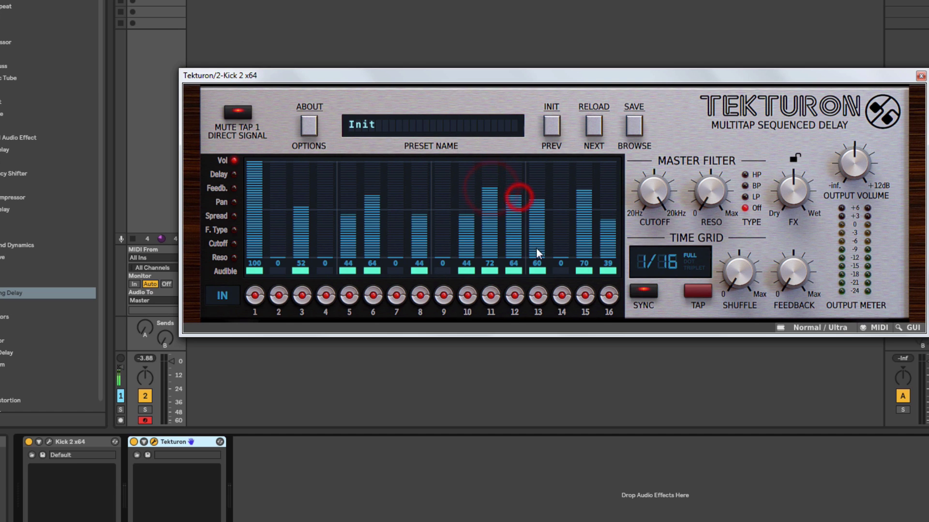
click(552, 128)
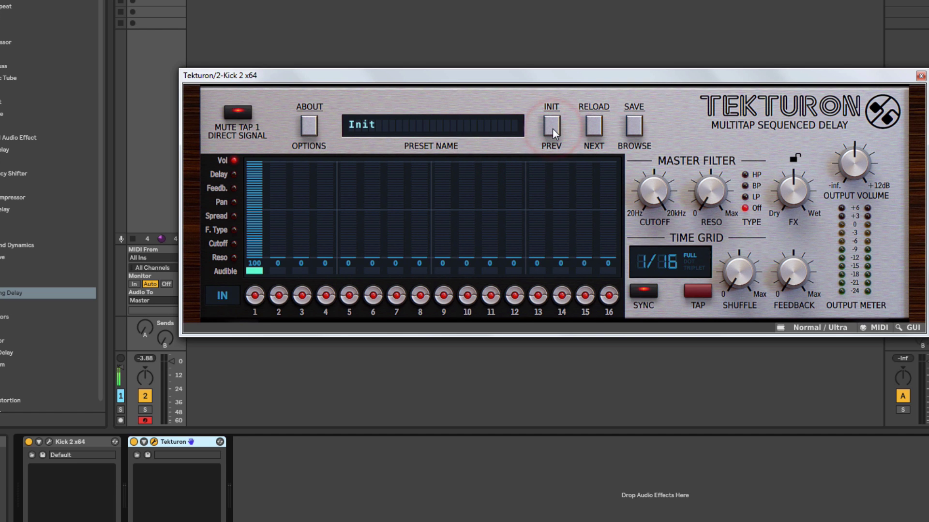
Set the default real-time processing quality to Ultra and check the available offline quality levels.
drag(478, 77, 457, 100)
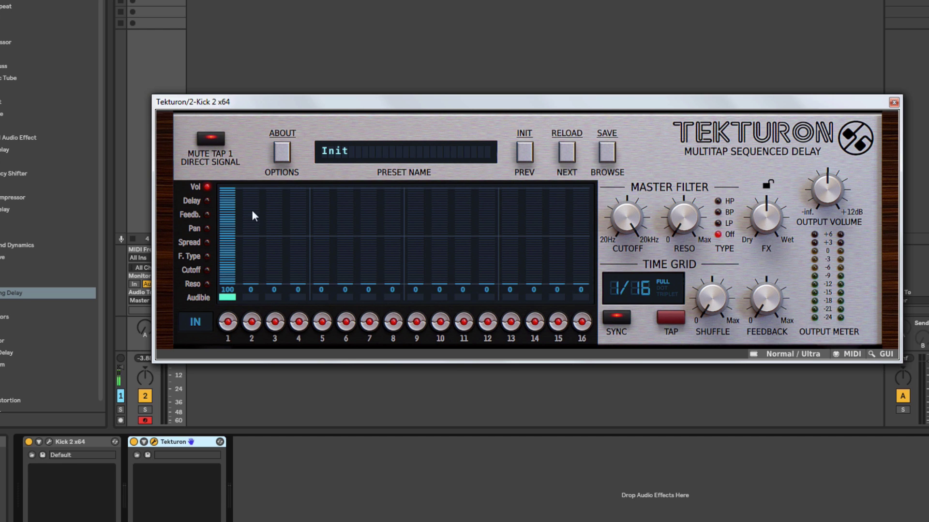
drag(505, 104, 510, 91)
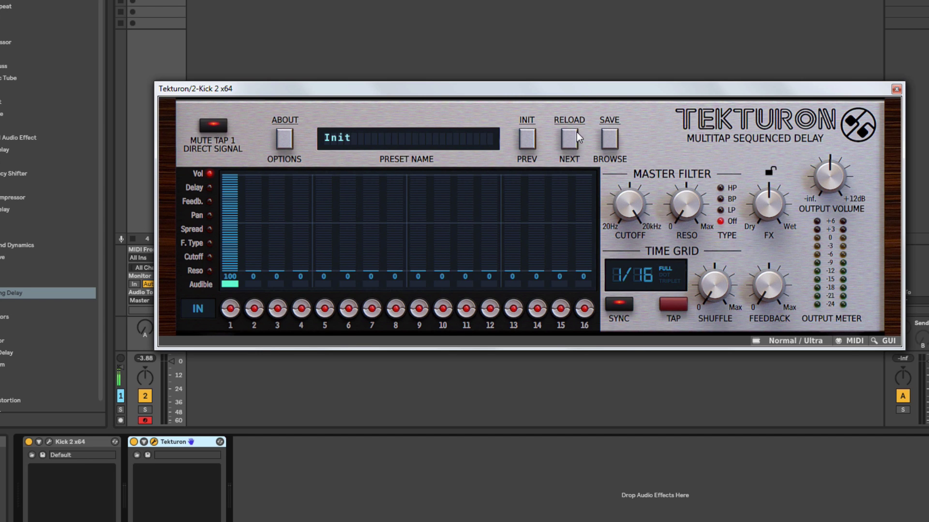
click(285, 139)
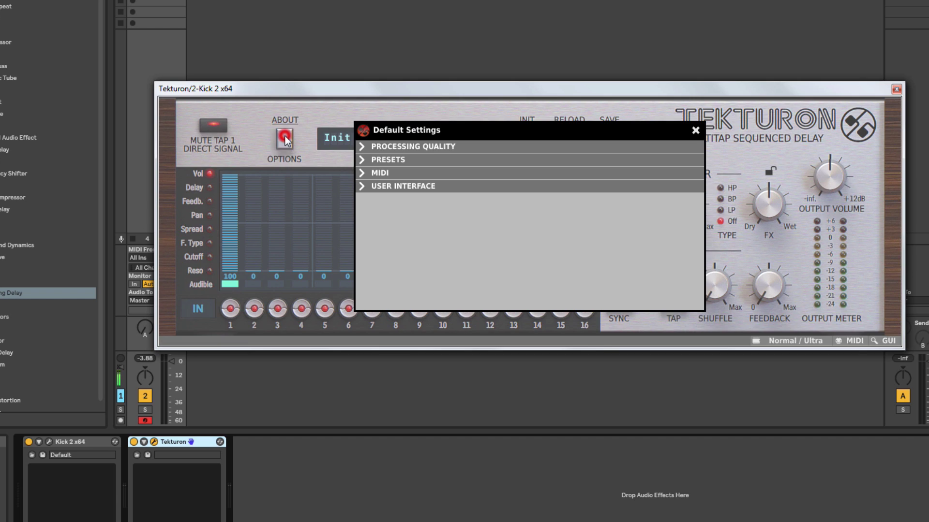
click(428, 147)
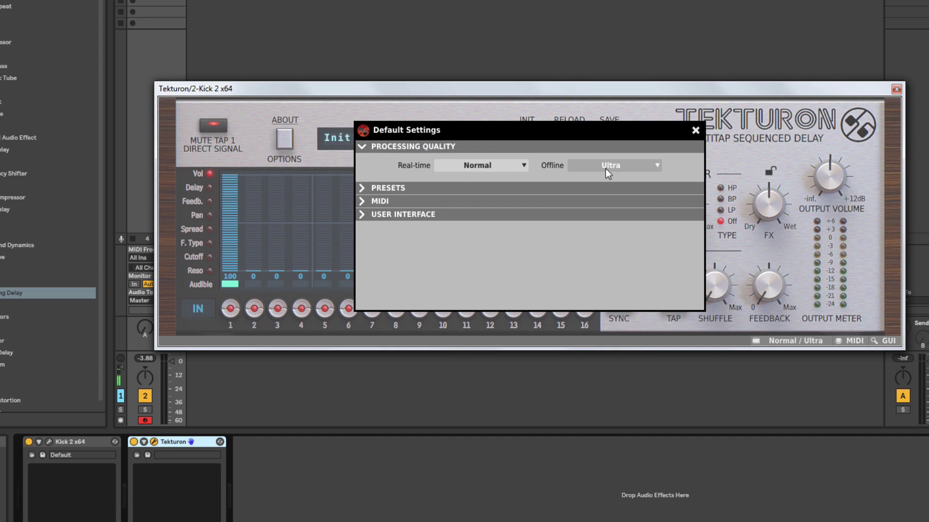
click(506, 162)
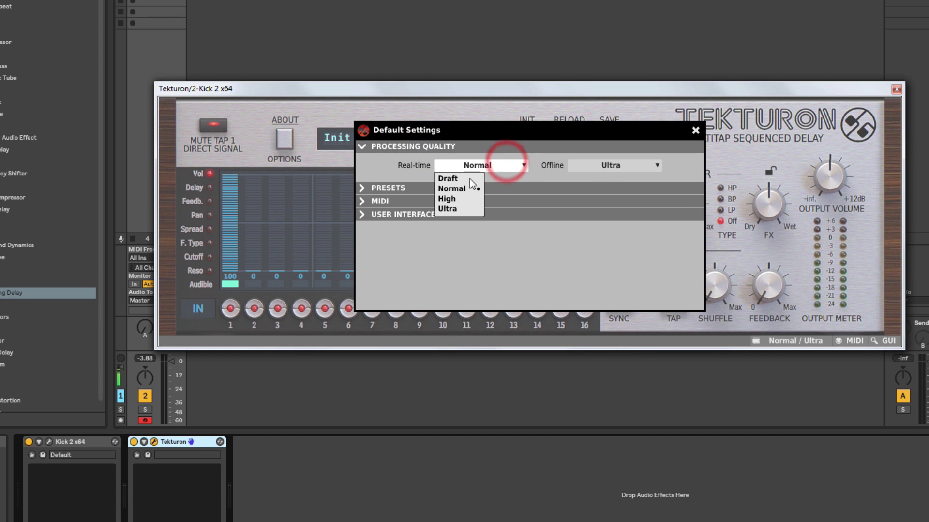
click(452, 198)
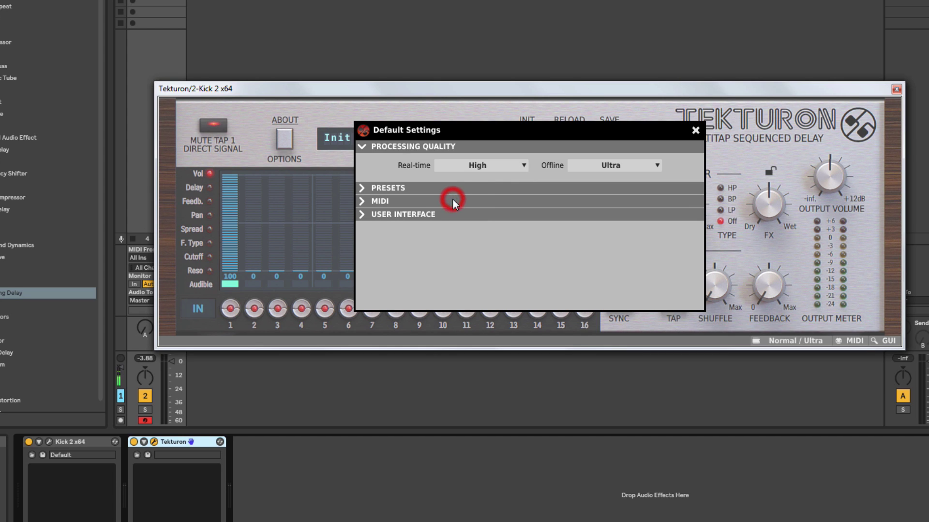
click(498, 164)
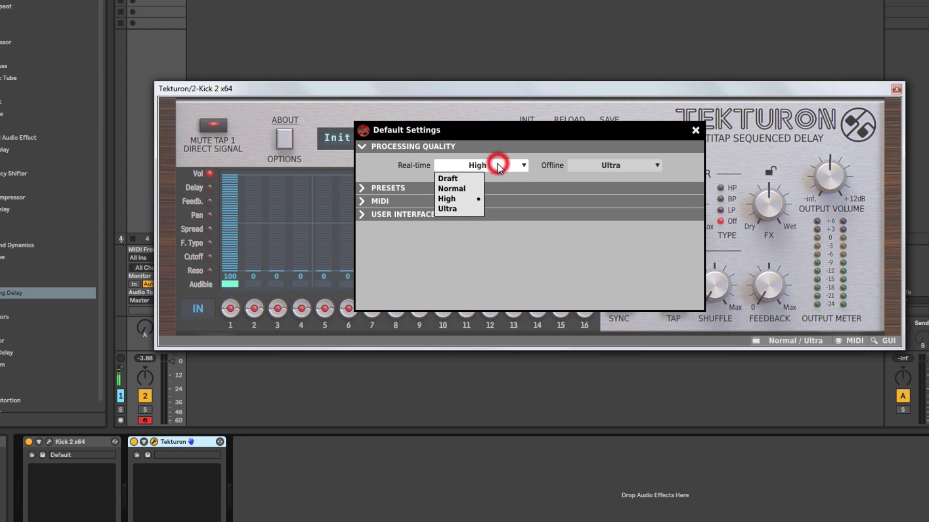
click(464, 209)
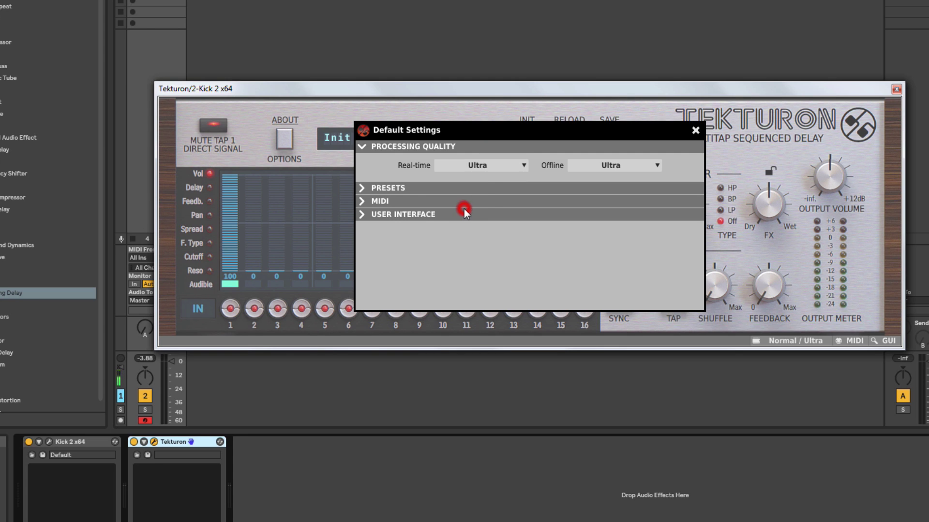
click(632, 164)
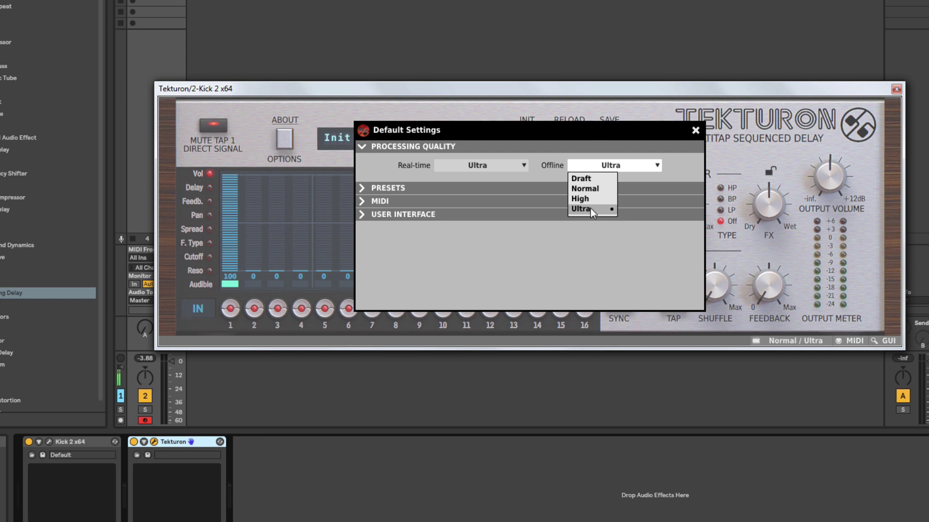
click(587, 129)
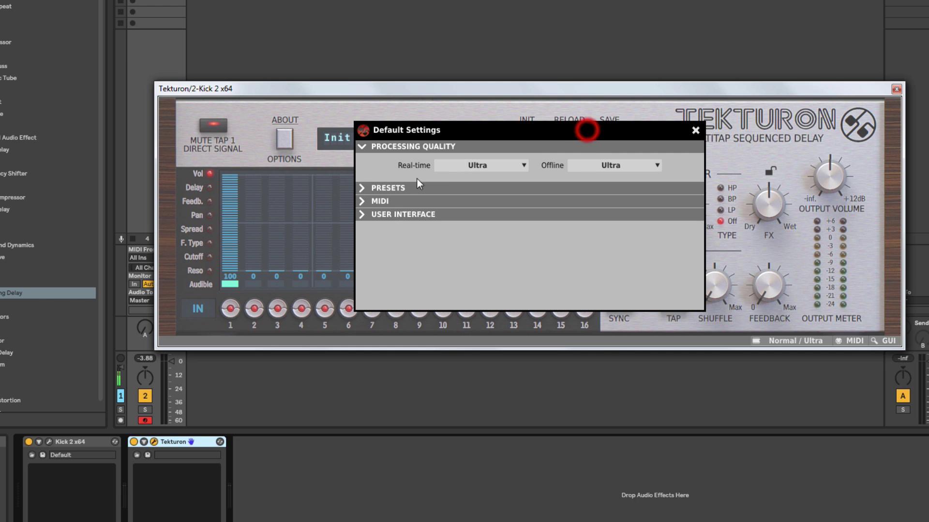
Examine the preset warning, MIDI CC map and skin size options in the default settings, and close the settings.
click(397, 188)
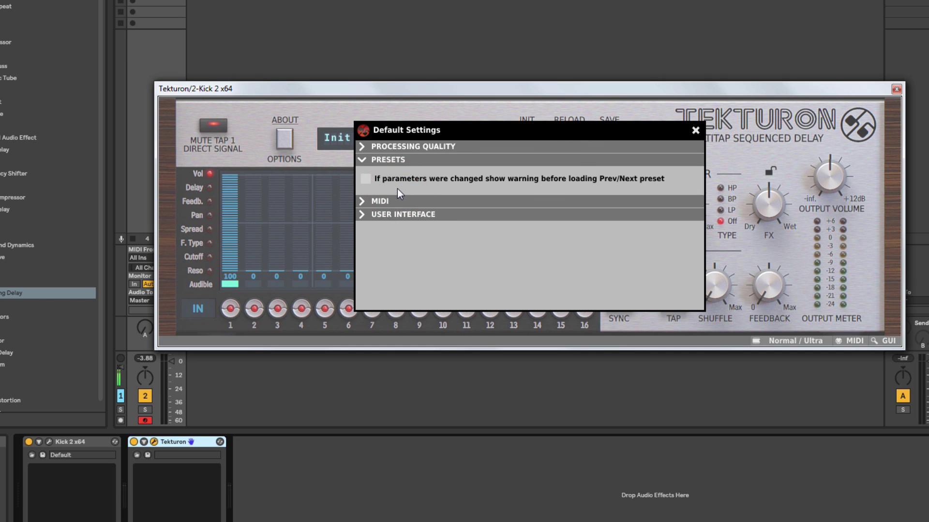
click(367, 179)
click(362, 161)
click(374, 172)
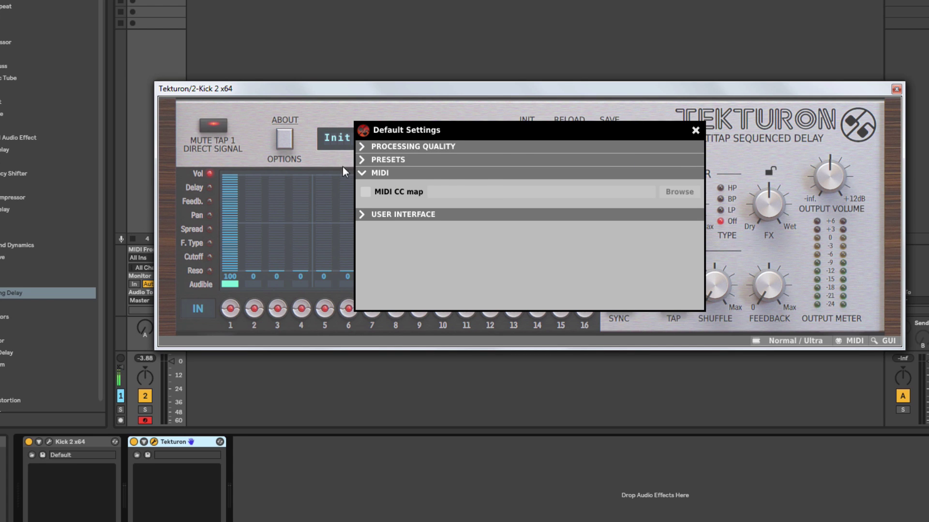
click(360, 173)
click(364, 186)
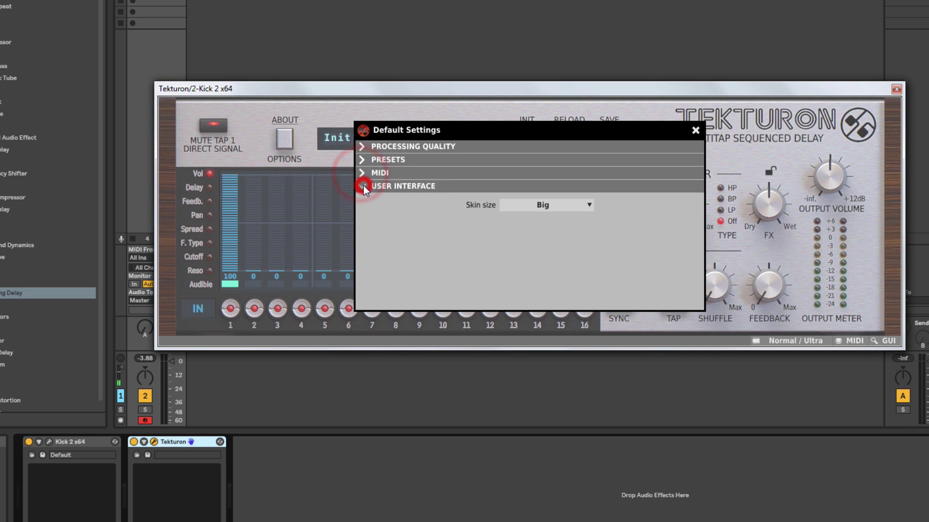
click(560, 205)
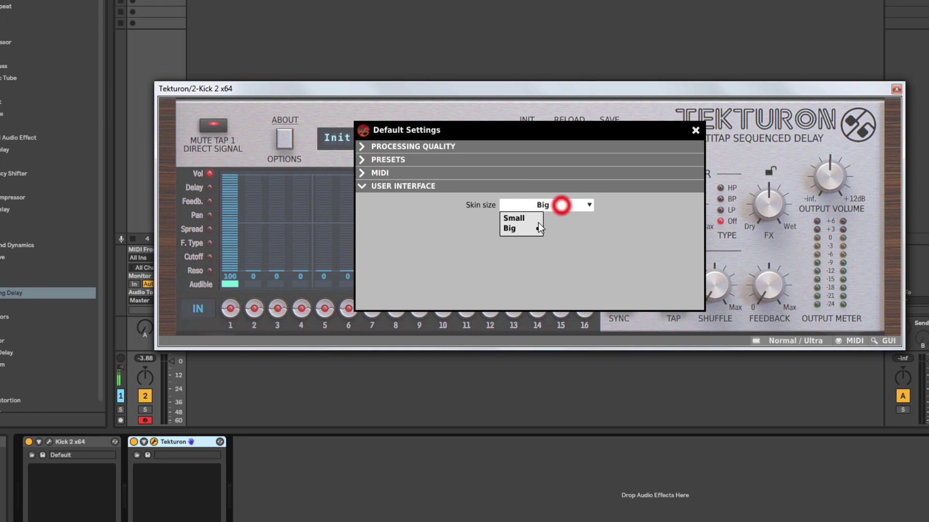
click(520, 90)
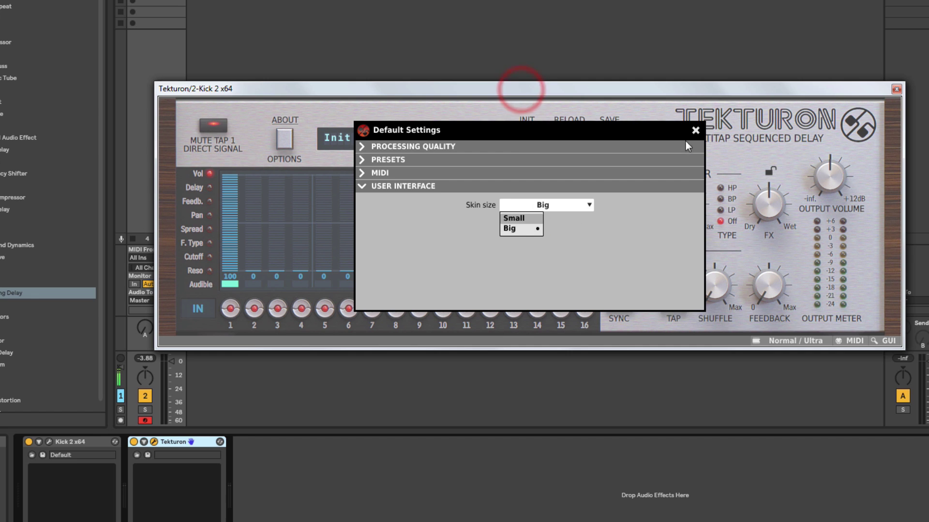
click(695, 130)
click(695, 130)
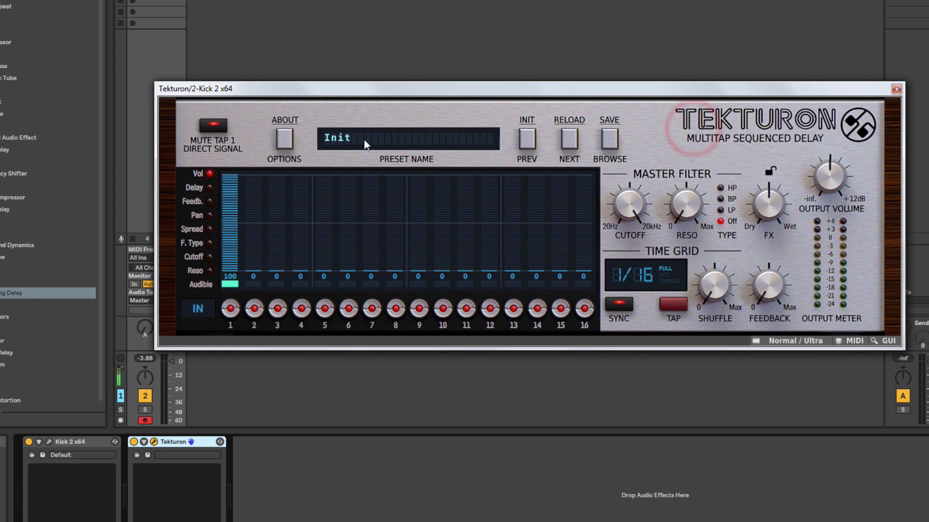
Check the current instance's processing quality choices and its MIDI CC map load and save options.
click(785, 342)
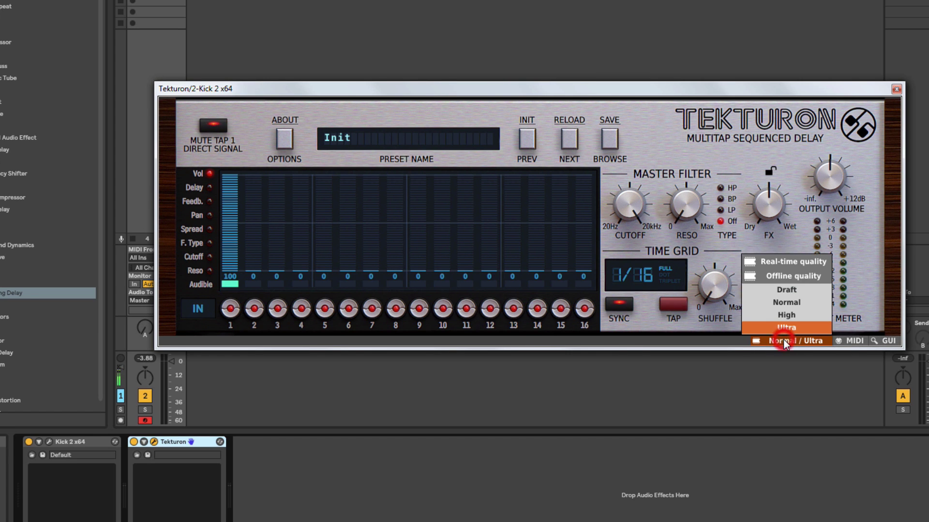
click(841, 344)
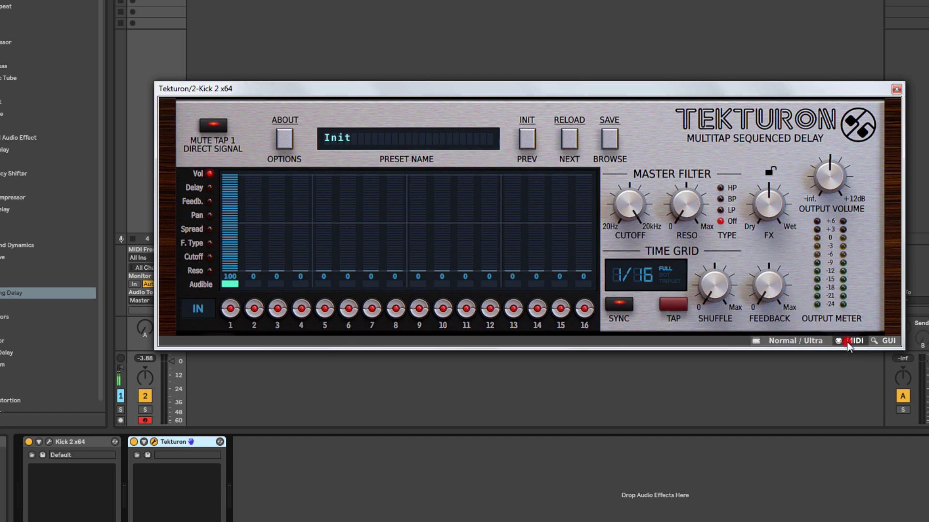
click(844, 341)
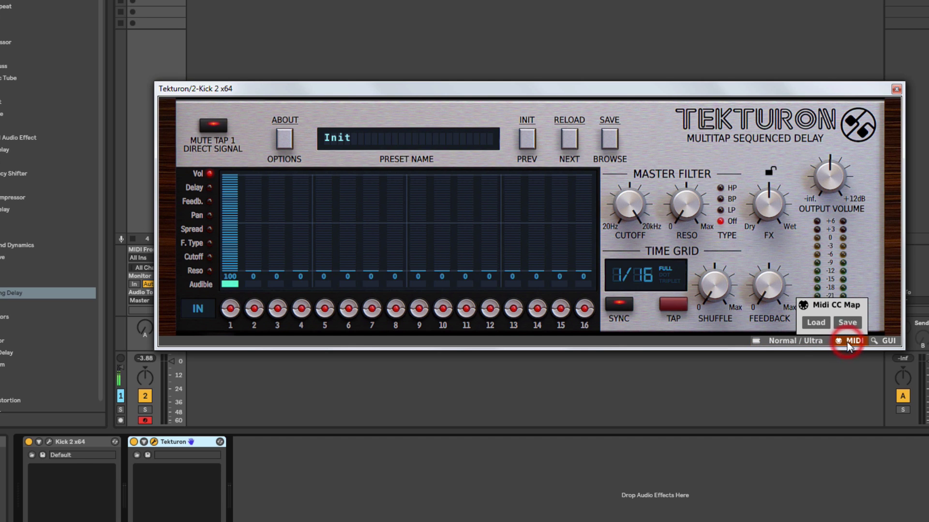
Switch the plug-in interface to the small skin size and return it to the big size.
click(879, 341)
click(878, 318)
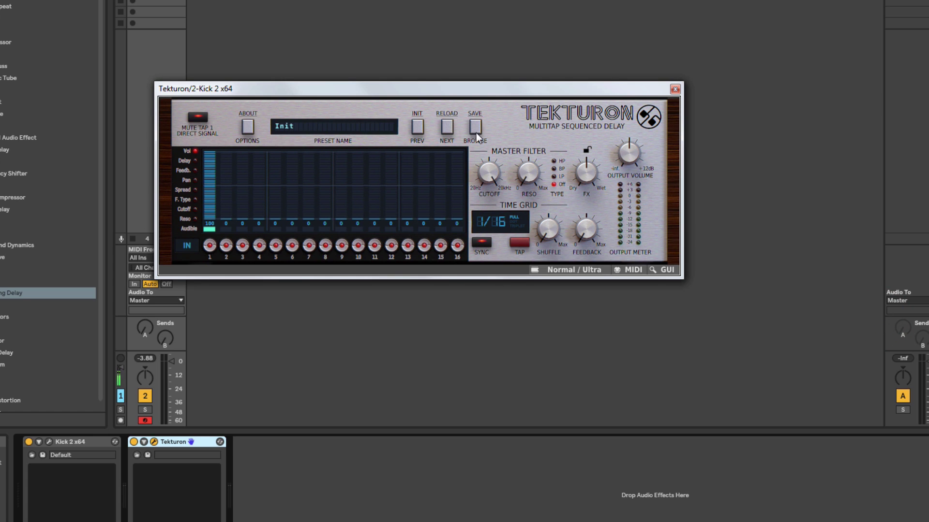
drag(439, 88, 451, 104)
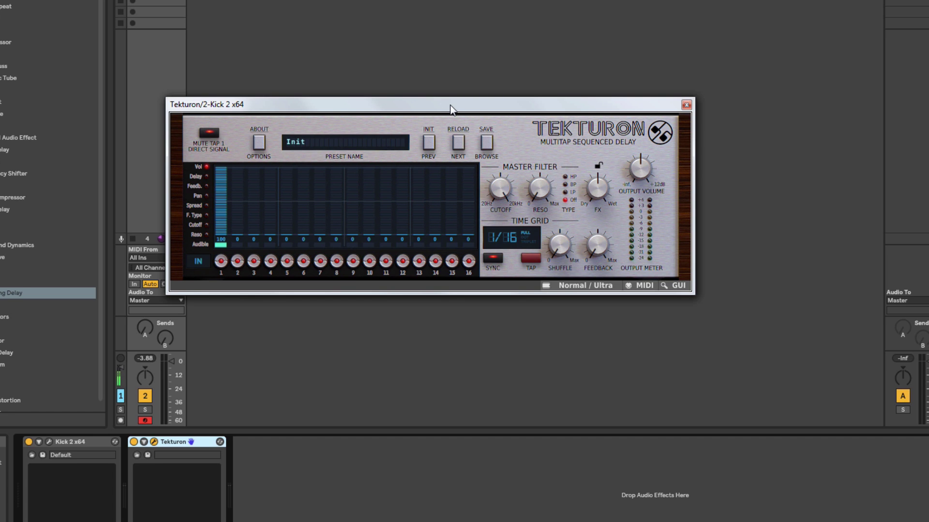
click(676, 285)
click(669, 272)
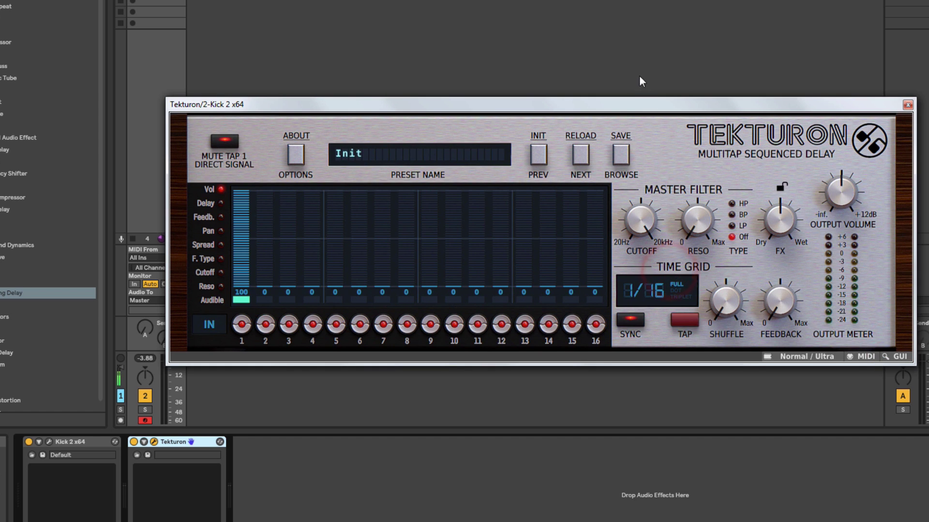
Open the preset browser and reposition the plug-in window so the browser fits on screen.
drag(634, 104, 558, 73)
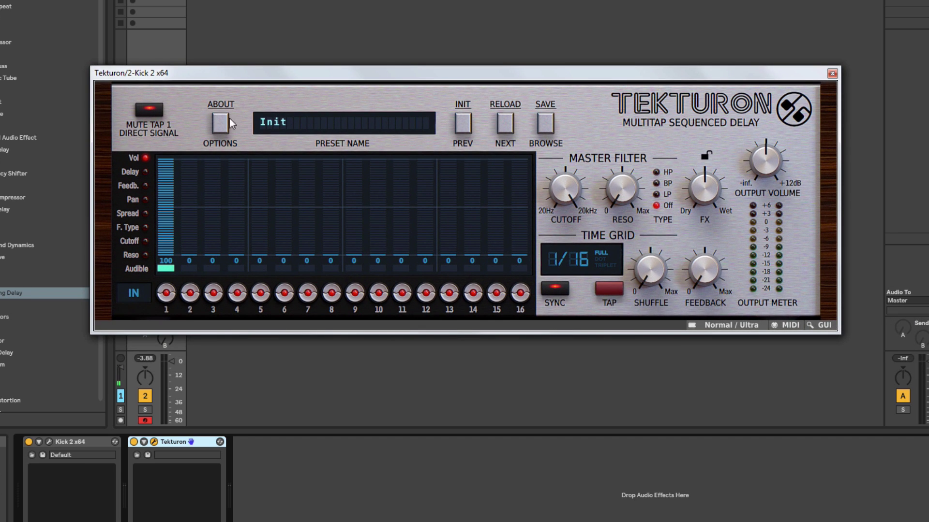
click(294, 121)
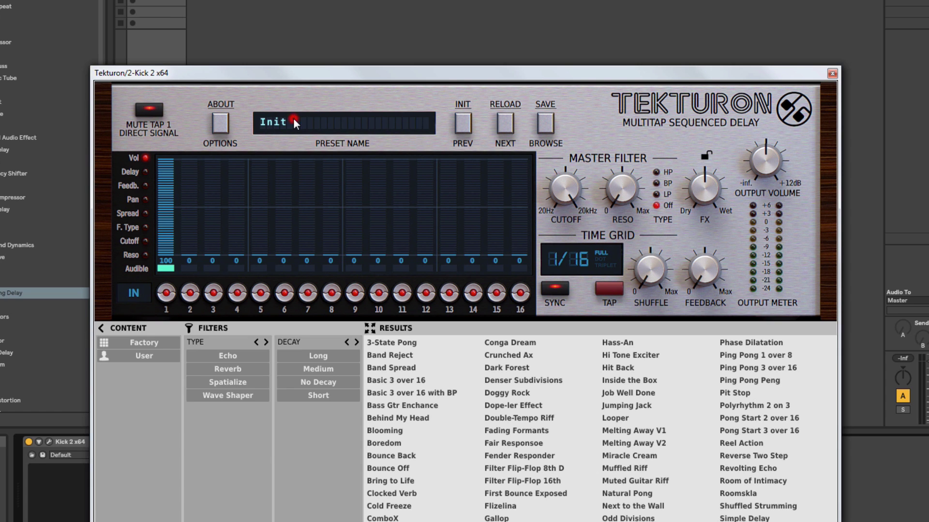
drag(359, 72, 369, 10)
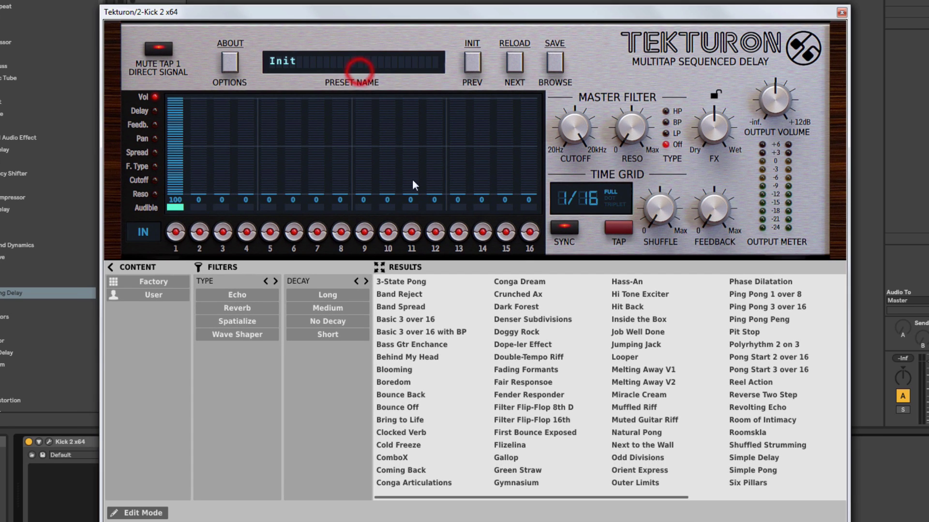
Load several presets from the browser results, including Denser Subdivisions and Hit Back, finishing on Fading Formants.
click(433, 308)
click(508, 358)
click(498, 319)
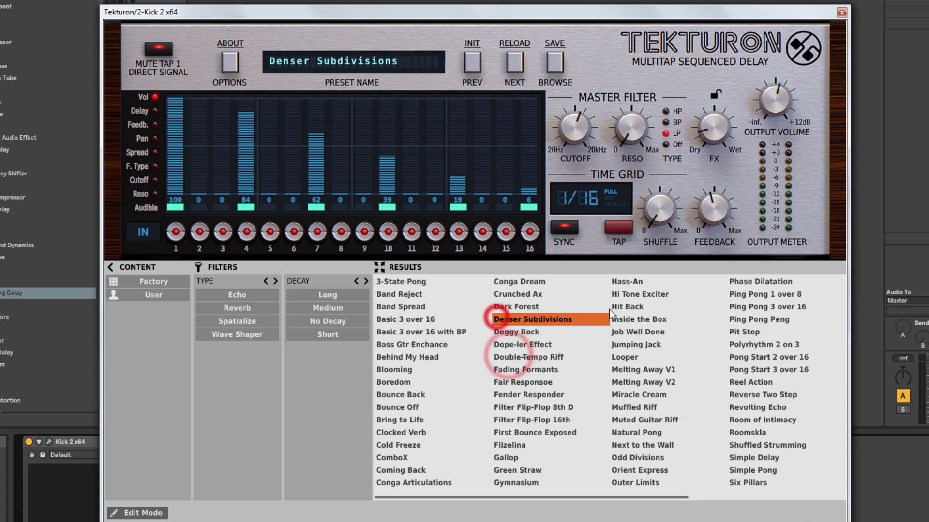
click(624, 306)
click(643, 382)
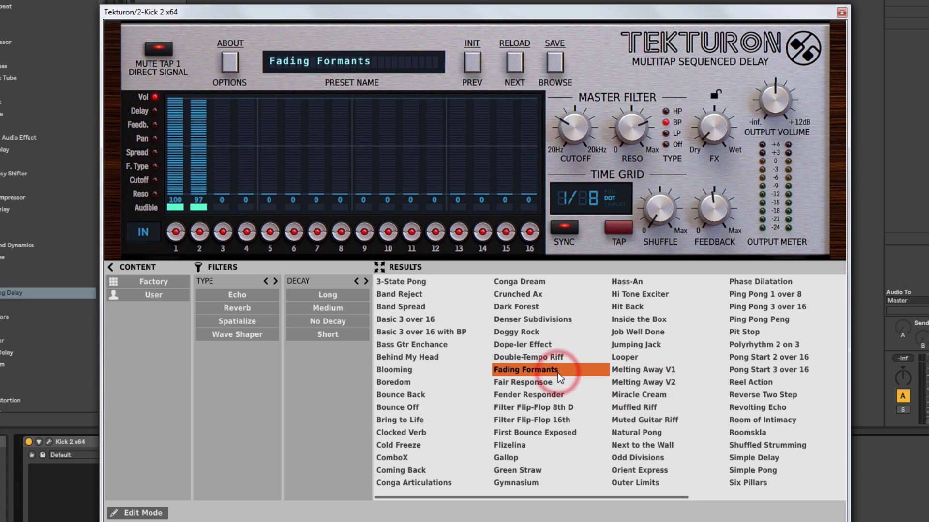
Close and reopen the preset browser, and select both Factory and User as its content sources.
click(555, 62)
click(554, 62)
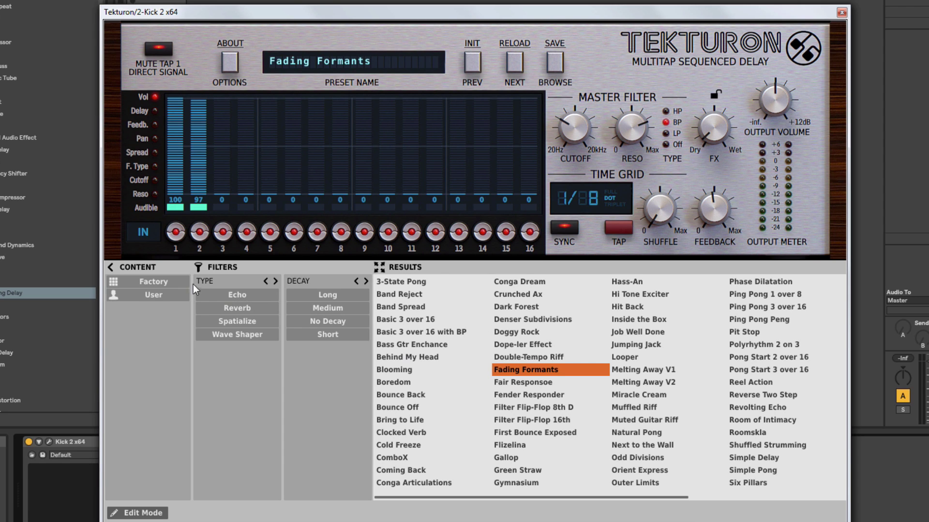
click(159, 282)
click(152, 295)
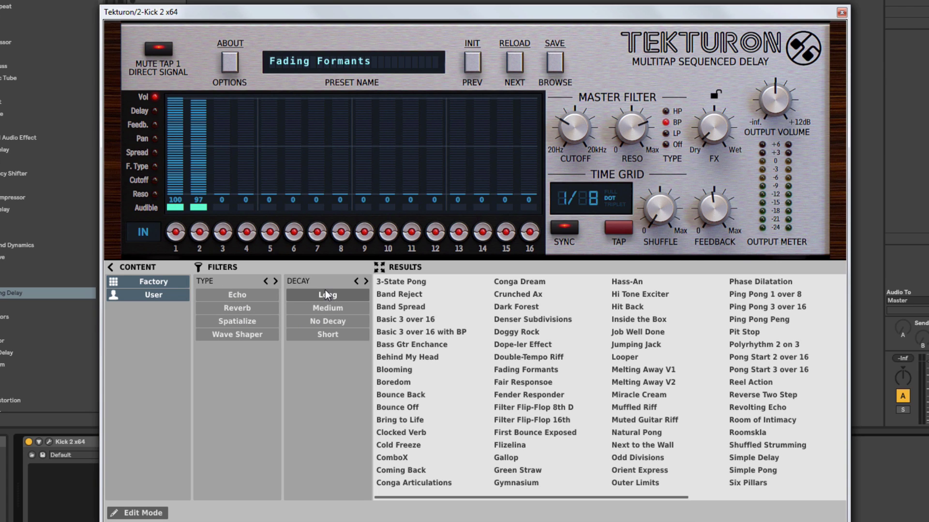
Swap the order of the Type and Decay filter columns repeatedly, ending with Type first.
click(274, 281)
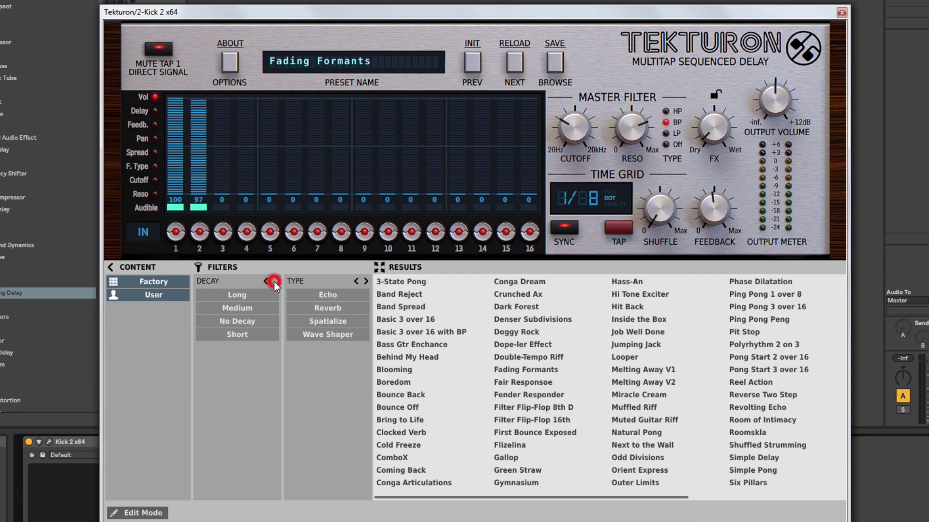
click(275, 281)
click(276, 281)
click(276, 281)
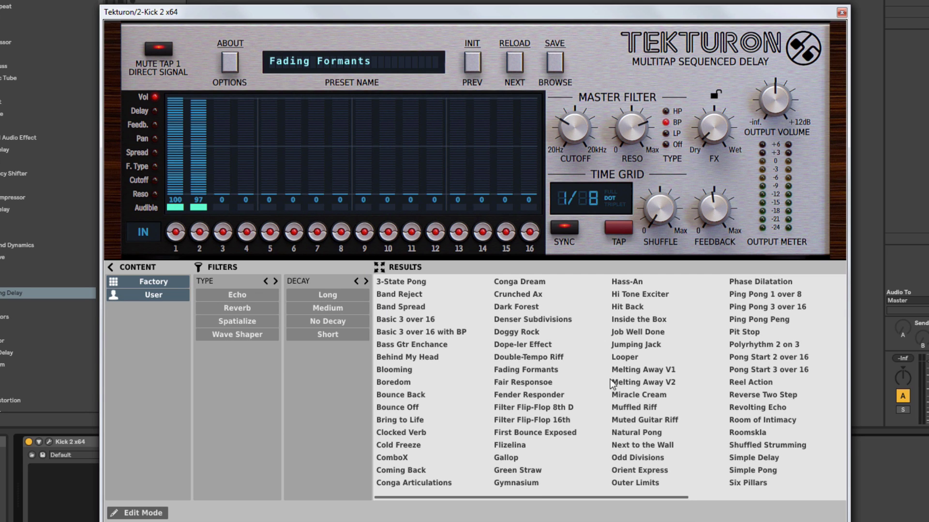
Look through the rest of the preset results and close the preset browser.
drag(539, 497, 865, 503)
scroll(822, 411, up, 2)
click(553, 68)
Step back and forth through neighbouring presets to Behind My Head, and open and close the browser from the preset name display.
click(472, 60)
click(515, 62)
click(517, 58)
click(517, 57)
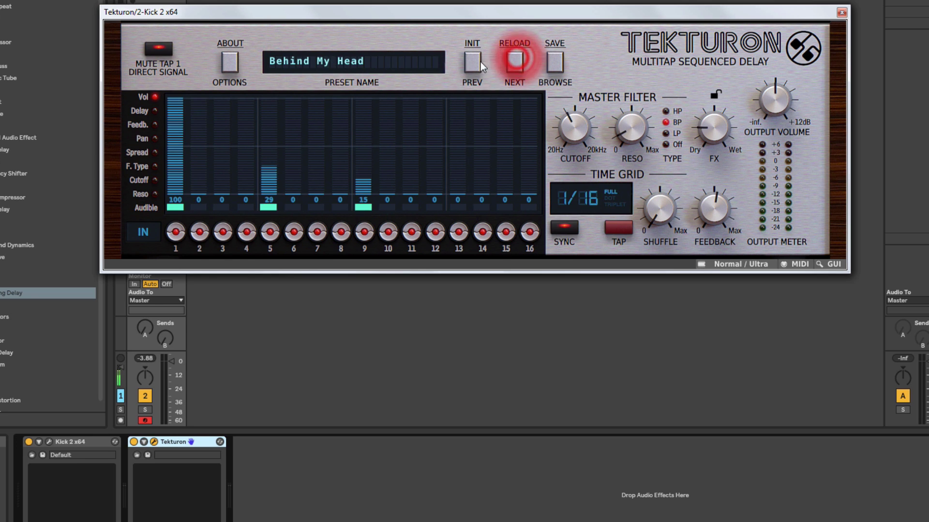
click(476, 63)
click(476, 63)
click(516, 62)
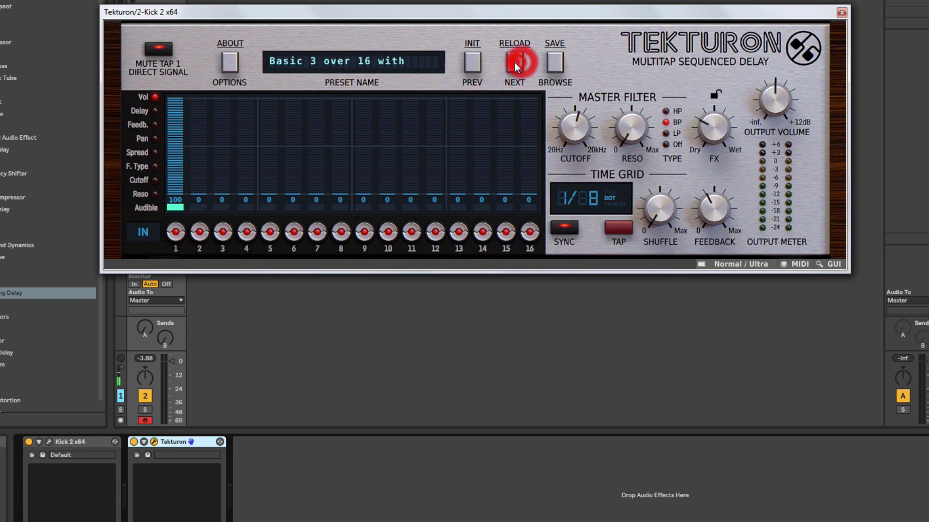
click(515, 62)
click(366, 58)
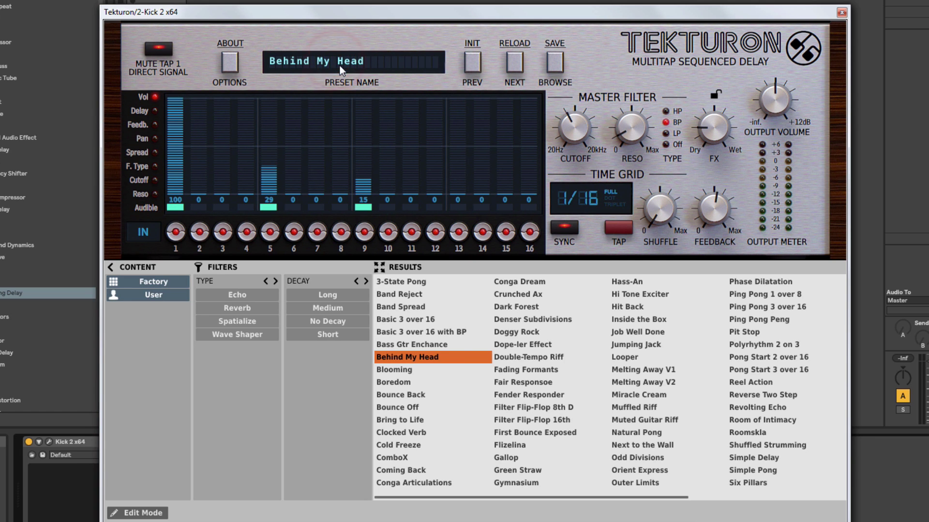
click(555, 61)
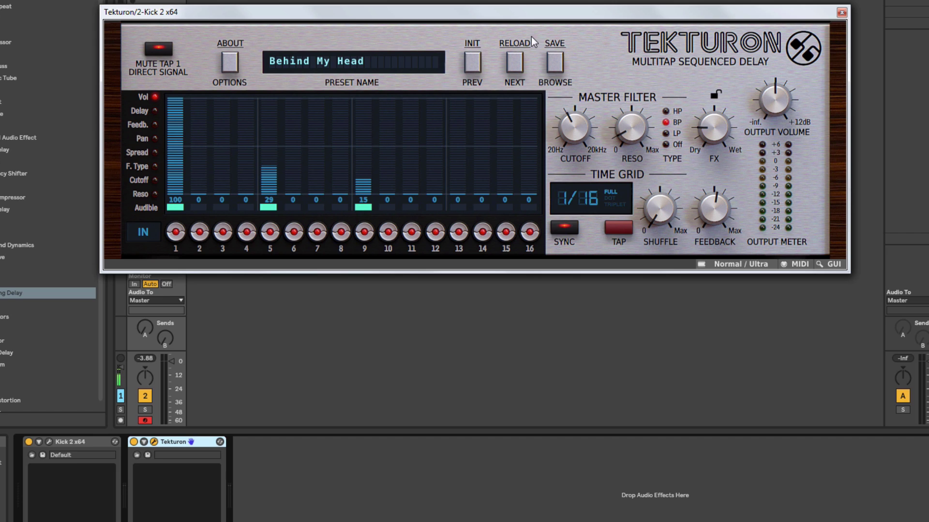
View the plug-in's version and registration information, close it, and initialise the preset.
click(231, 62)
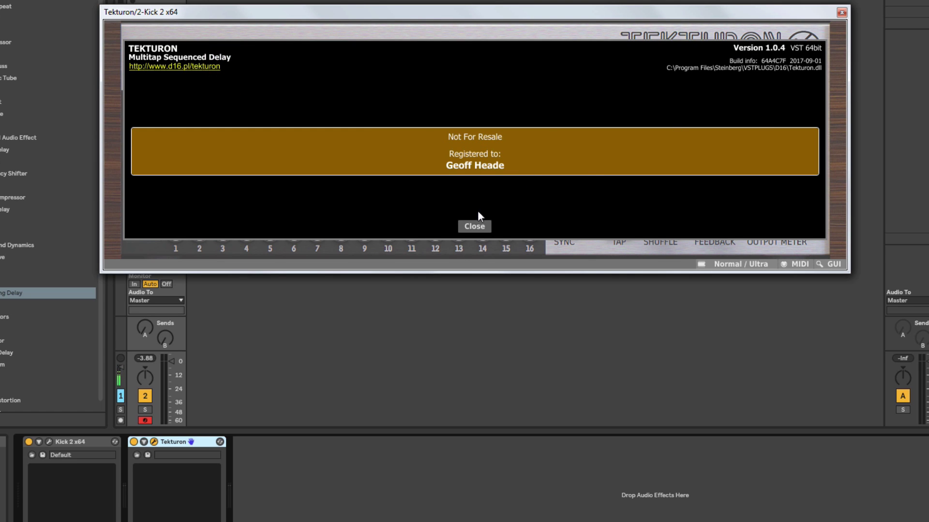
click(474, 227)
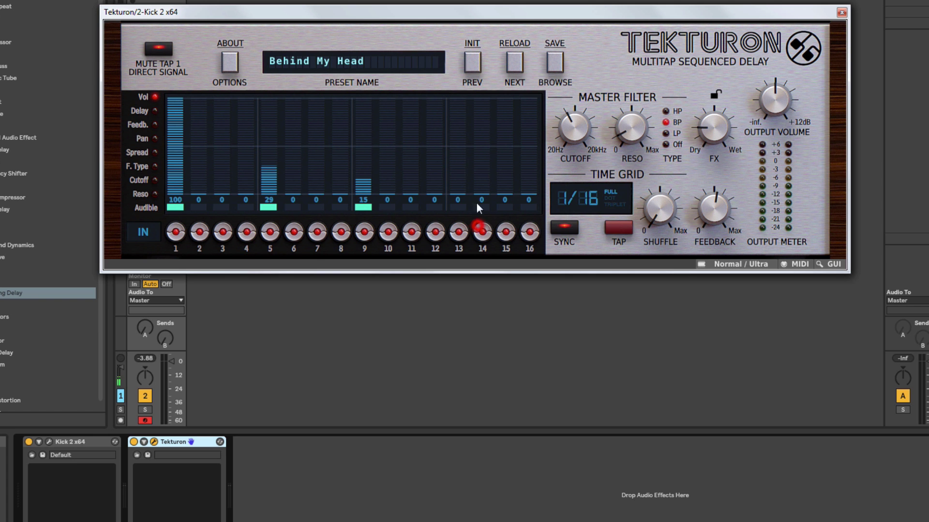
click(474, 60)
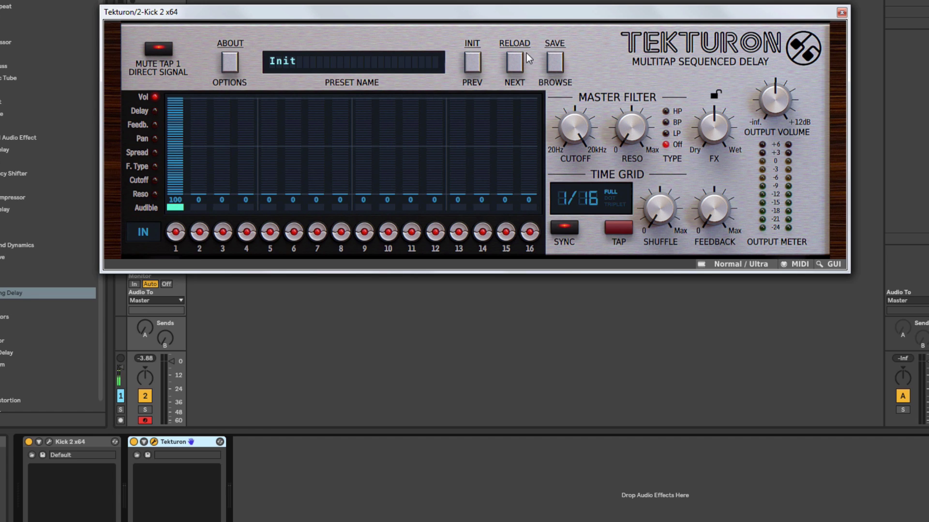
Fill in a new user preset named Awesome Presetzz with the Echo and Medium tags, and cancel saving it.
click(555, 62)
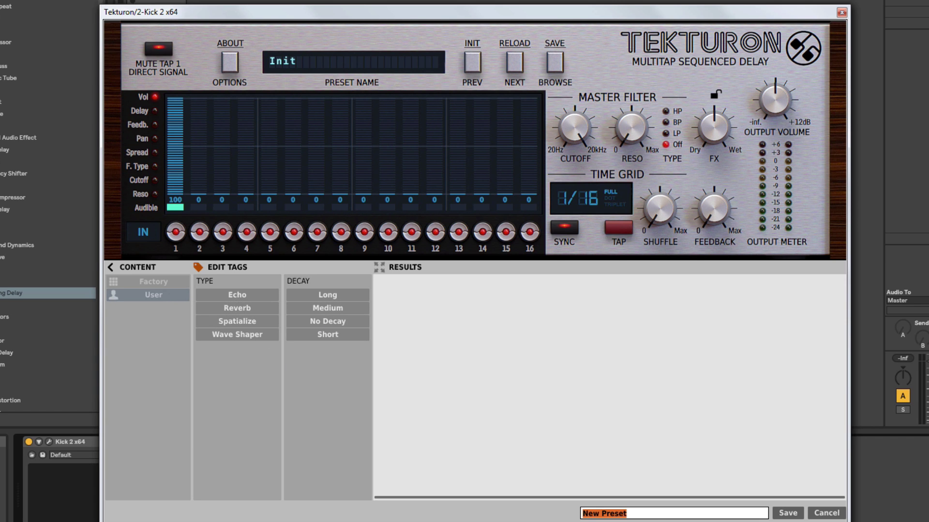
text(Awesome Presetzz)
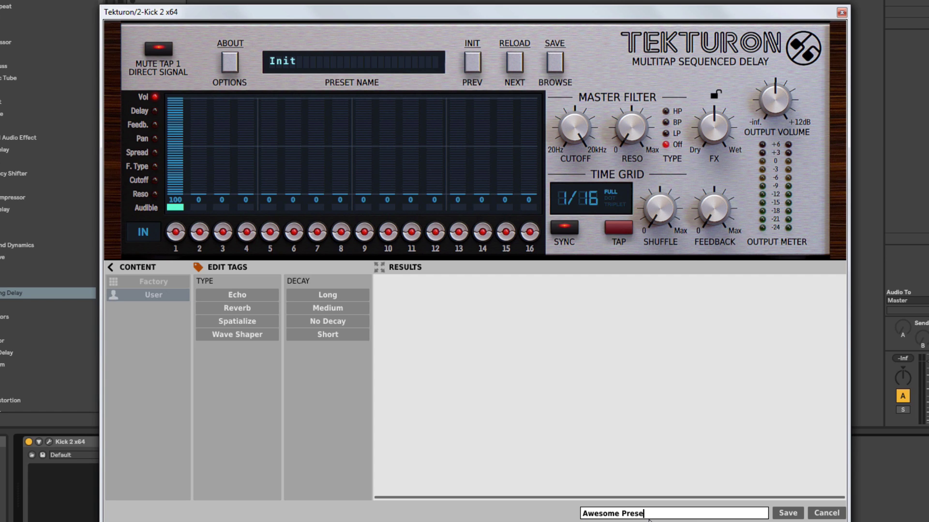
click(244, 294)
click(335, 309)
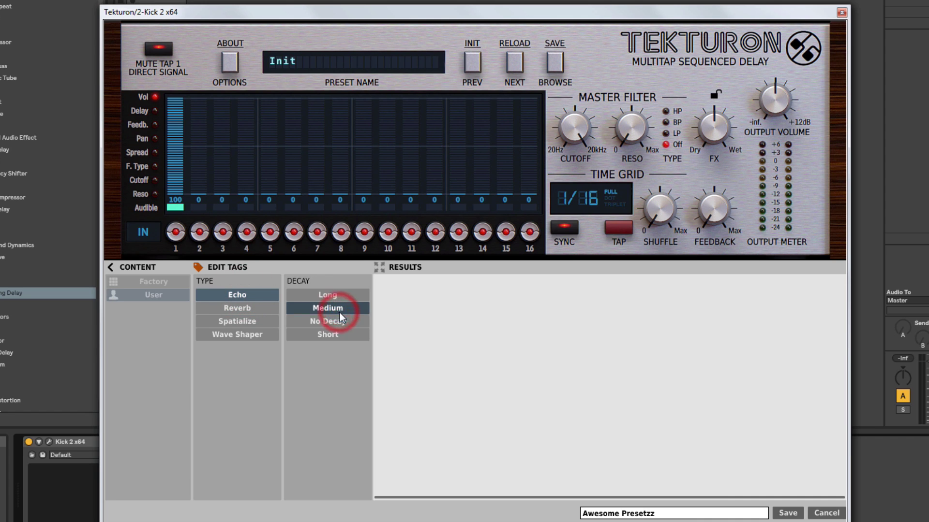
click(826, 513)
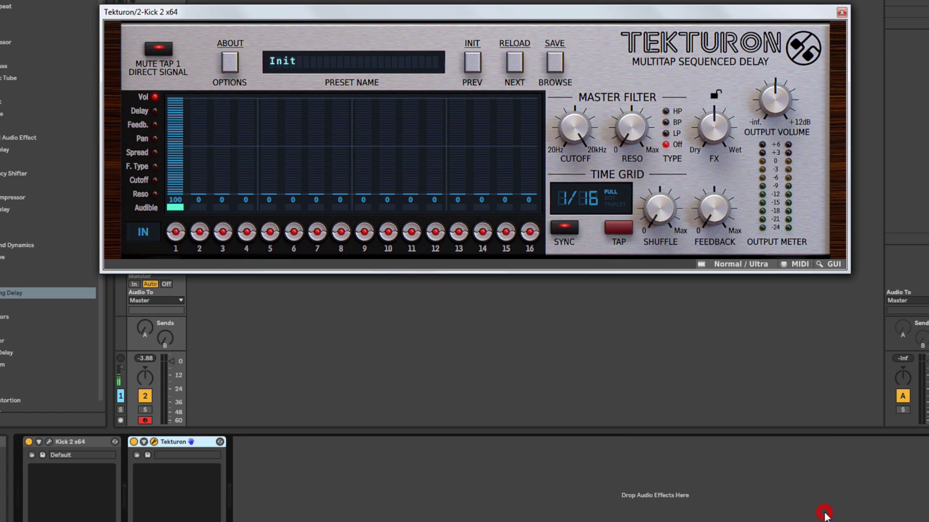
Lower the plug-in window, and sweep the master filter cutoff down and back to 20000 Hz.
drag(574, 16, 574, 50)
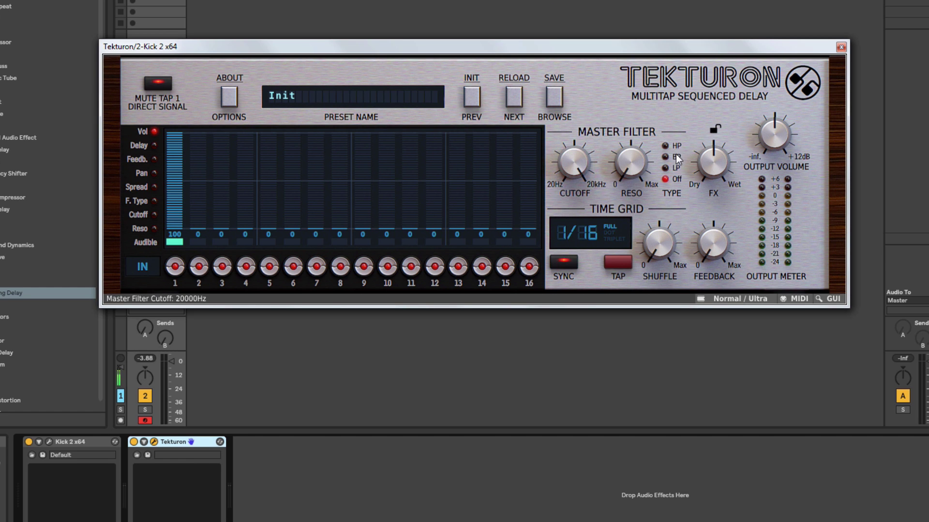
drag(573, 162, 571, 134)
drag(577, 166, 582, 125)
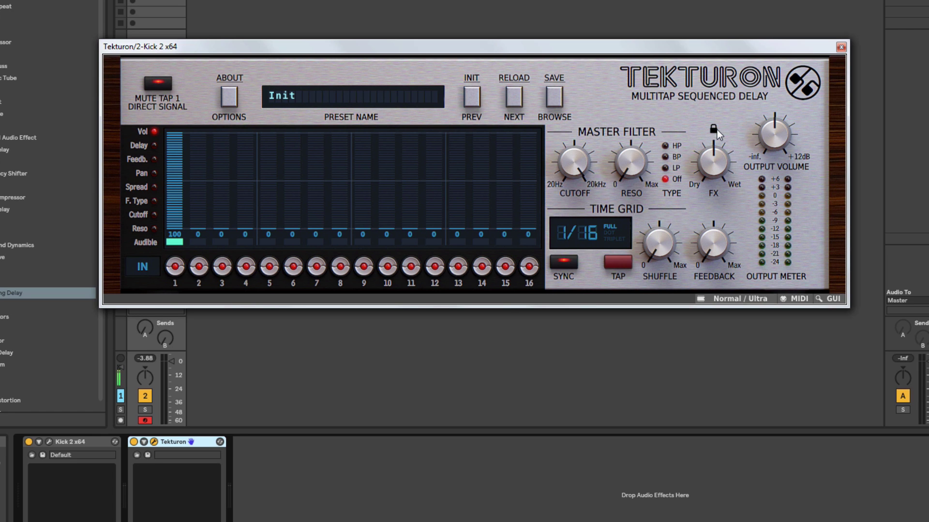
Set the FX mix to 0/100% dry/wet with its lock on, and step through presets to Bounce Back.
drag(714, 148, 694, 157)
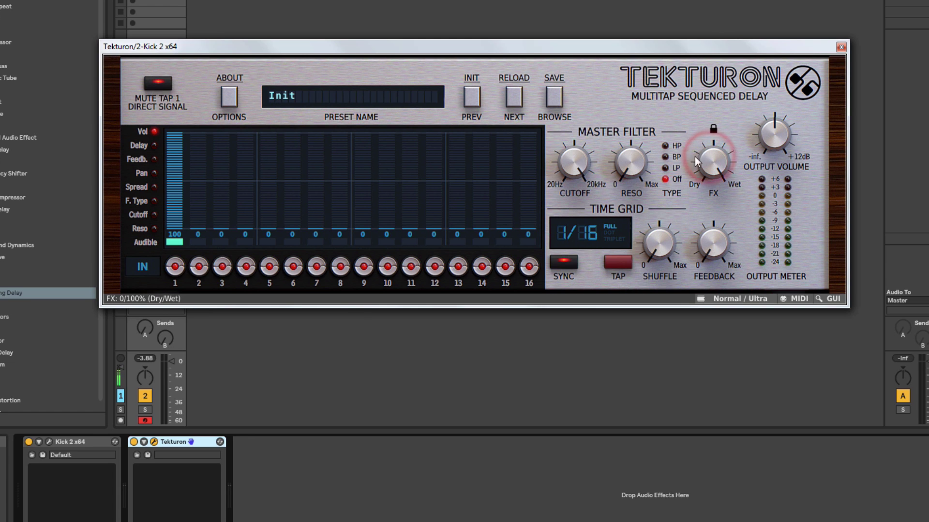
click(712, 128)
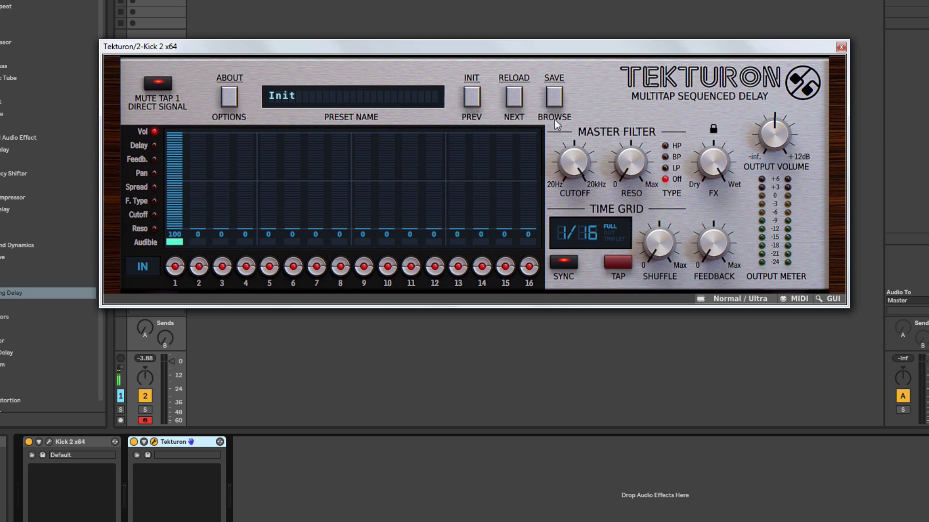
click(520, 97)
click(520, 96)
click(520, 97)
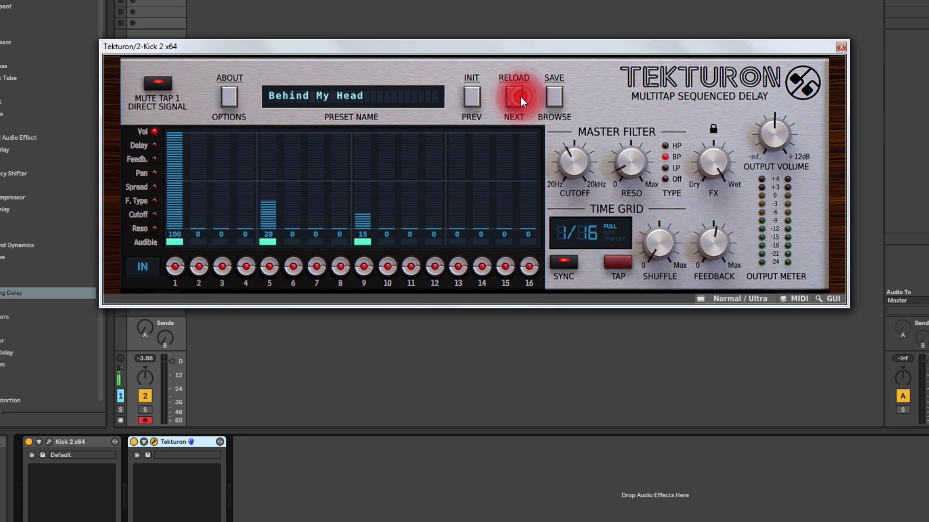
click(520, 96)
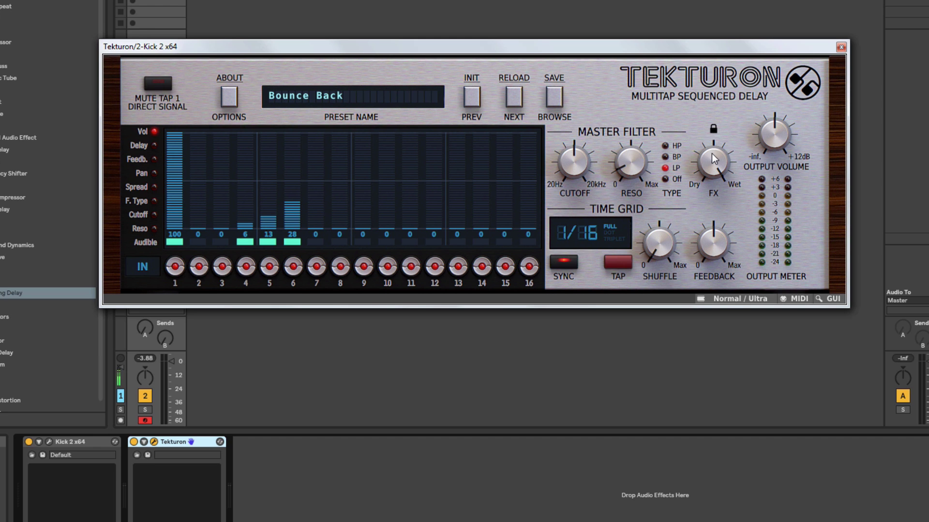
Unlock the FX mix and step through the following presets to Doggy Rock.
click(715, 129)
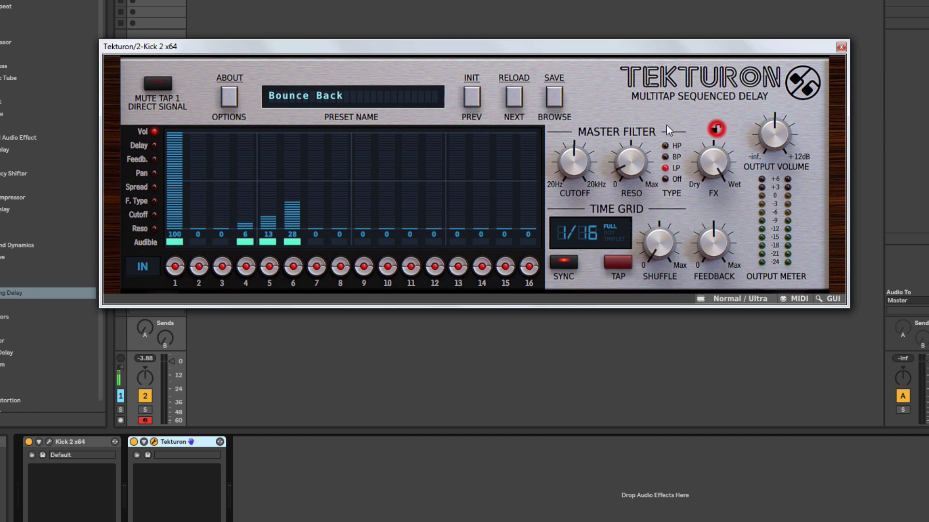
click(517, 97)
click(517, 97)
click(518, 98)
click(517, 97)
click(518, 97)
click(518, 97)
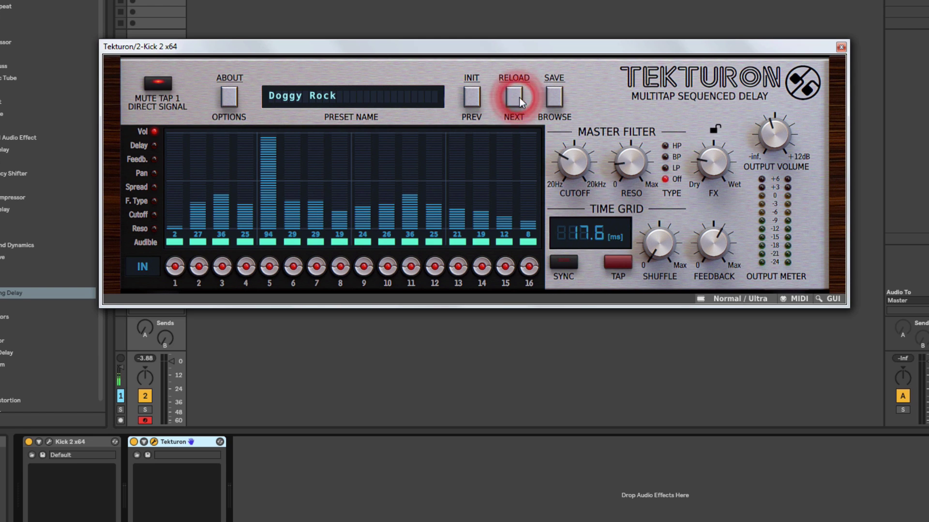
Initialise the preset, and try the output volume control before returning it to 0 dB.
click(474, 97)
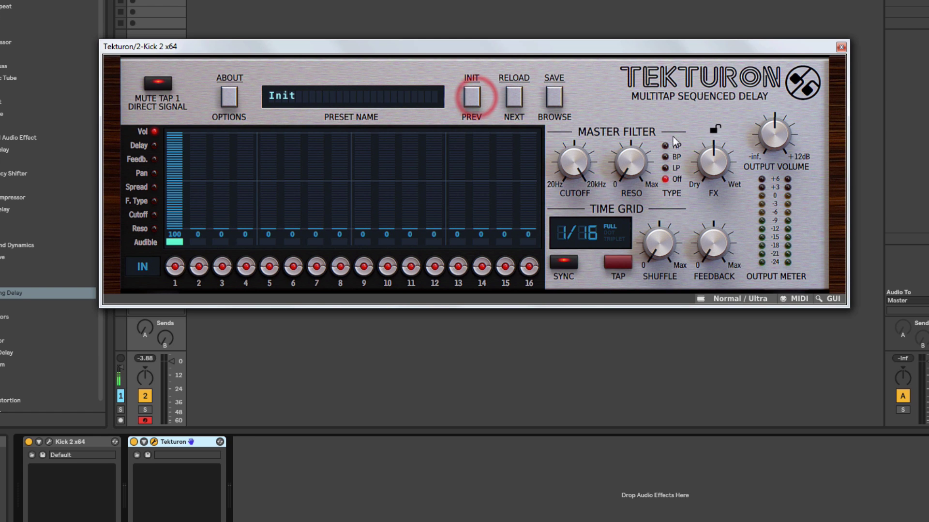
drag(777, 142, 715, 135)
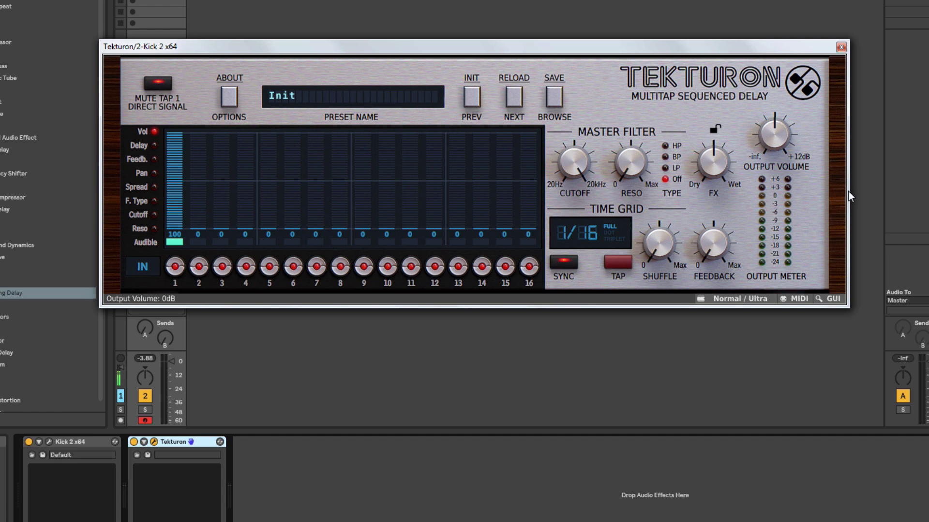
click(779, 141)
Switch the time grid's note scale to Triplet and back to Full.
click(615, 239)
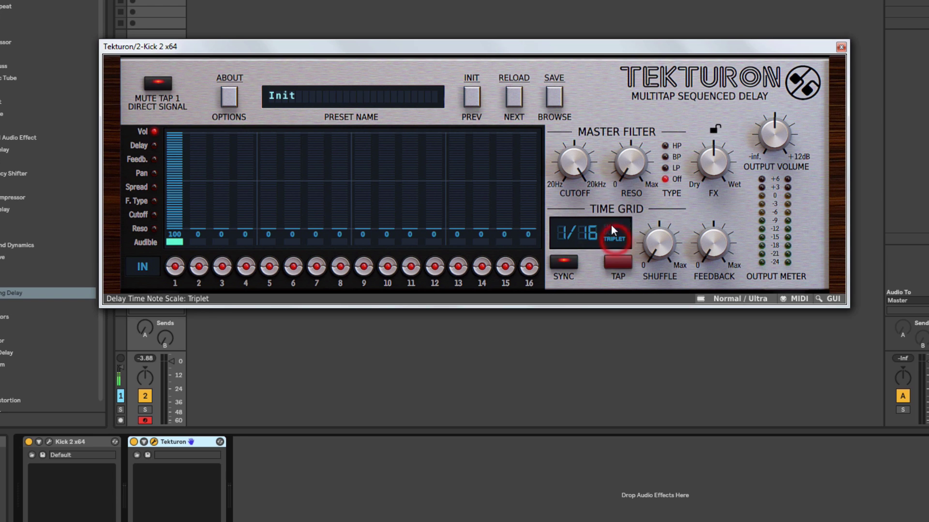
click(610, 226)
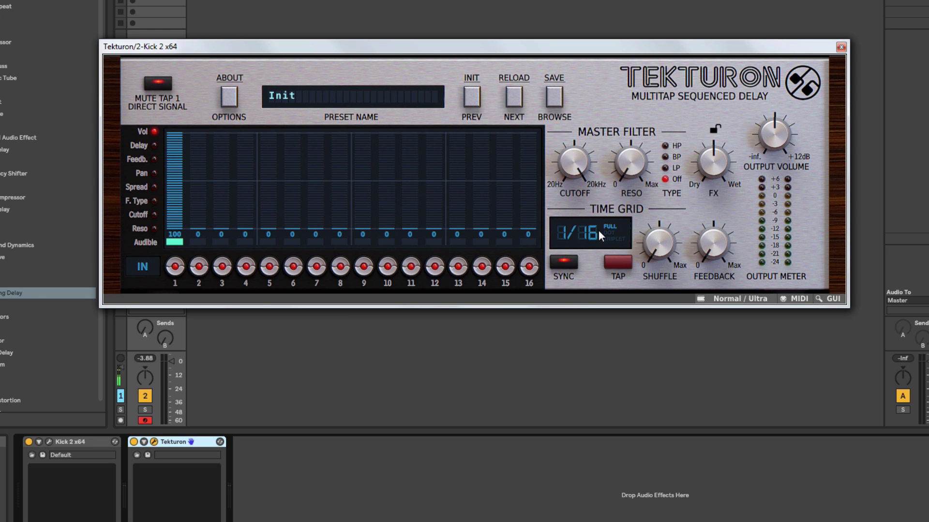
Set tap volumes to 51 for tap 2, 56 for tap 3, 48 for tap 8, 40 for tap 10 and 51 for tap 15.
click(198, 180)
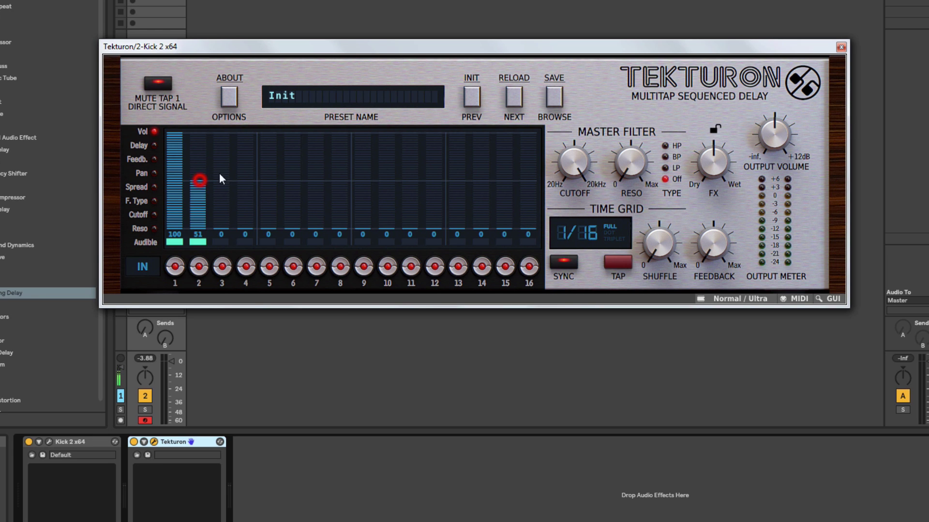
click(221, 175)
click(338, 183)
click(389, 191)
click(492, 181)
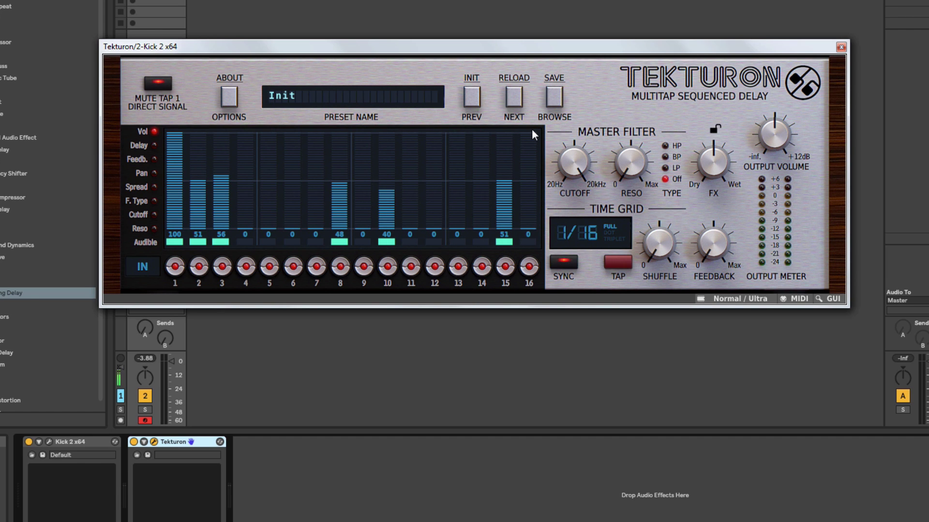
Vary the time grid's delay note duration and return it to 1/16.
drag(584, 234, 583, 302)
drag(587, 231, 596, 195)
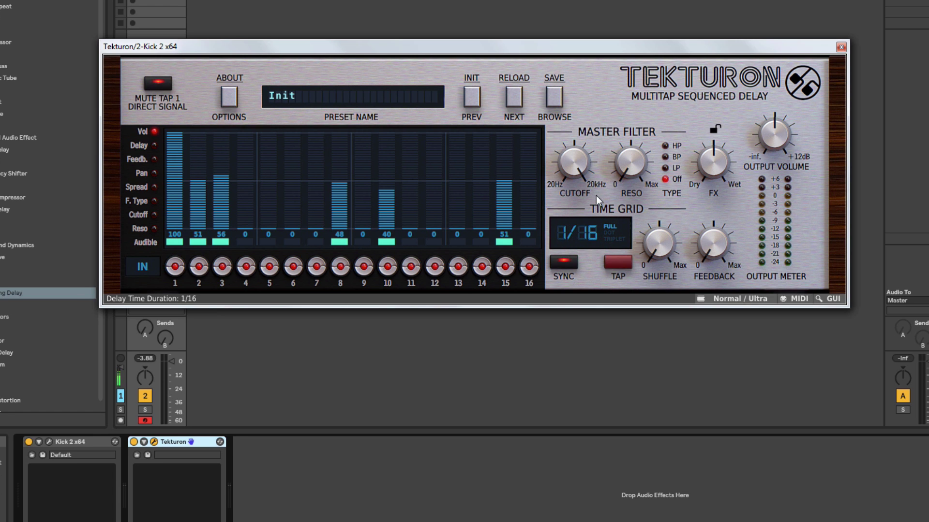
Initialise the preset to clear all the delay taps.
mouse_move(593, 215)
mouse_down()
mouse_move(605, 120)
mouse_move(602, 212)
mouse_up()
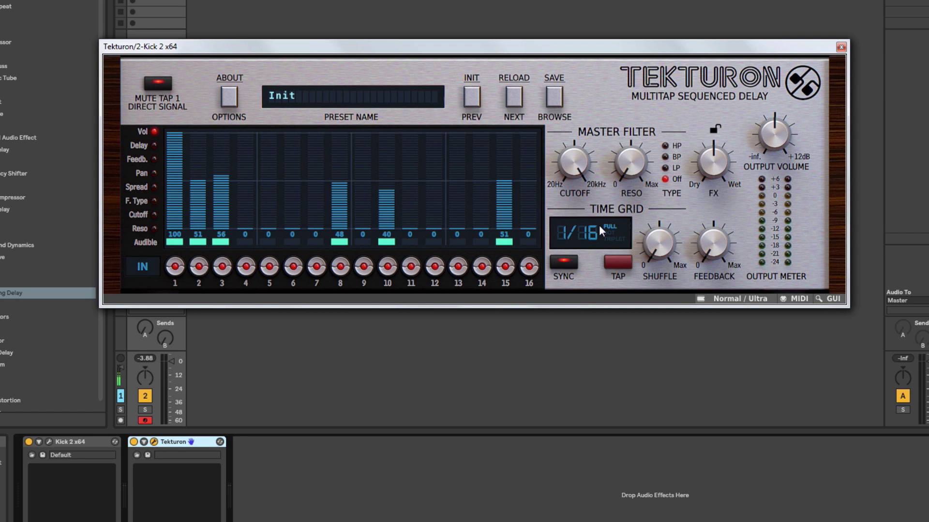
click(476, 97)
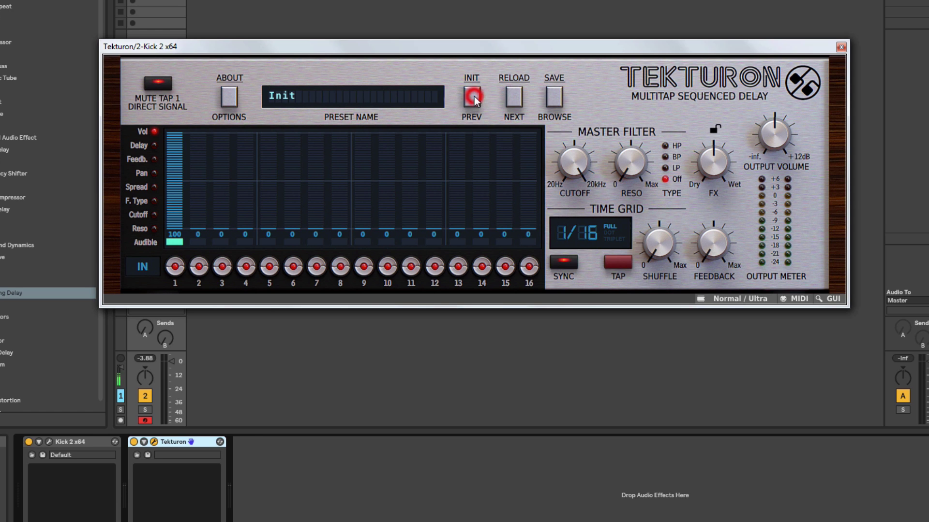
Turn off the time grid's tempo sync, tap in a delay time, and turn sync back on.
click(570, 262)
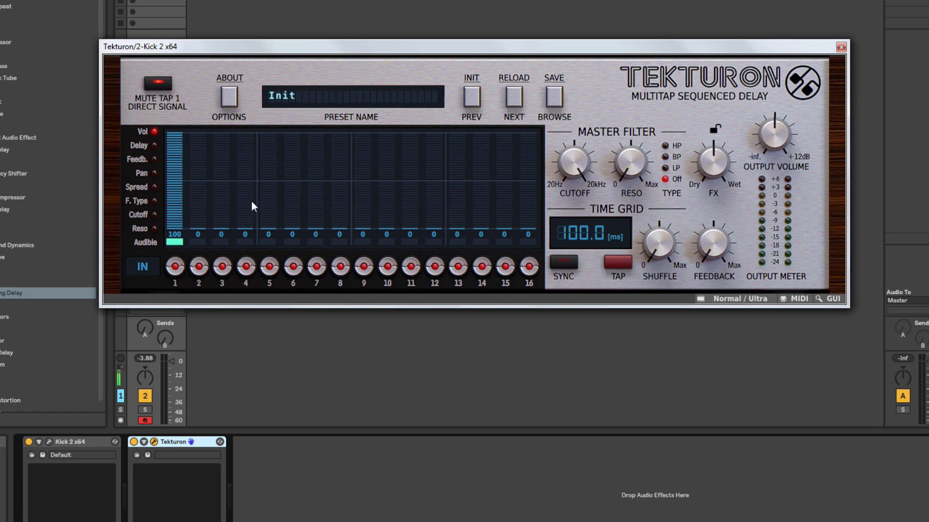
click(619, 262)
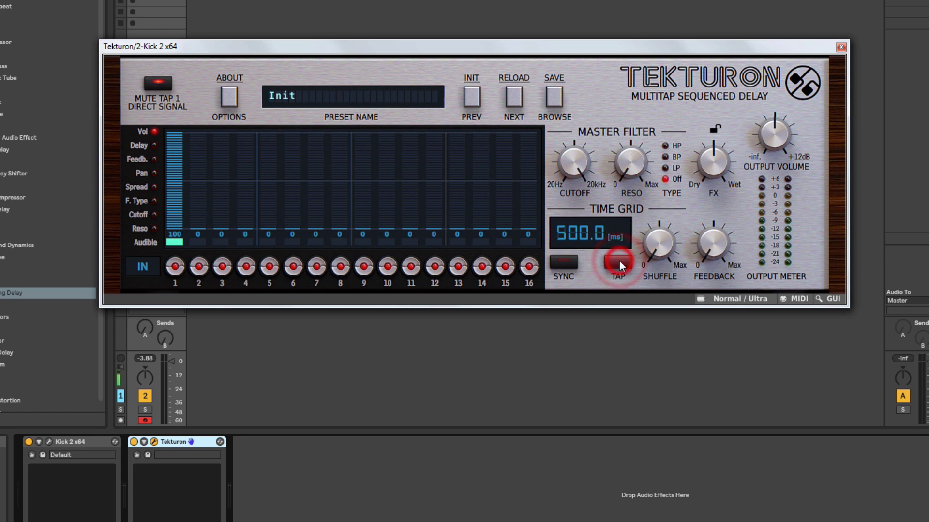
click(619, 262)
click(619, 261)
click(619, 261)
click(619, 261)
click(619, 260)
click(619, 261)
click(619, 261)
click(619, 260)
click(619, 260)
click(619, 260)
click(619, 260)
click(619, 261)
click(619, 260)
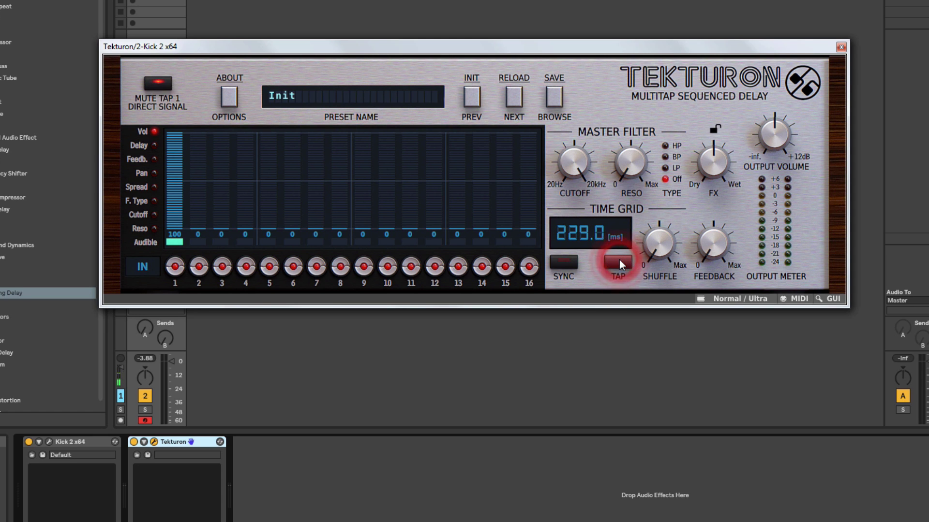
click(619, 261)
click(619, 261)
click(569, 260)
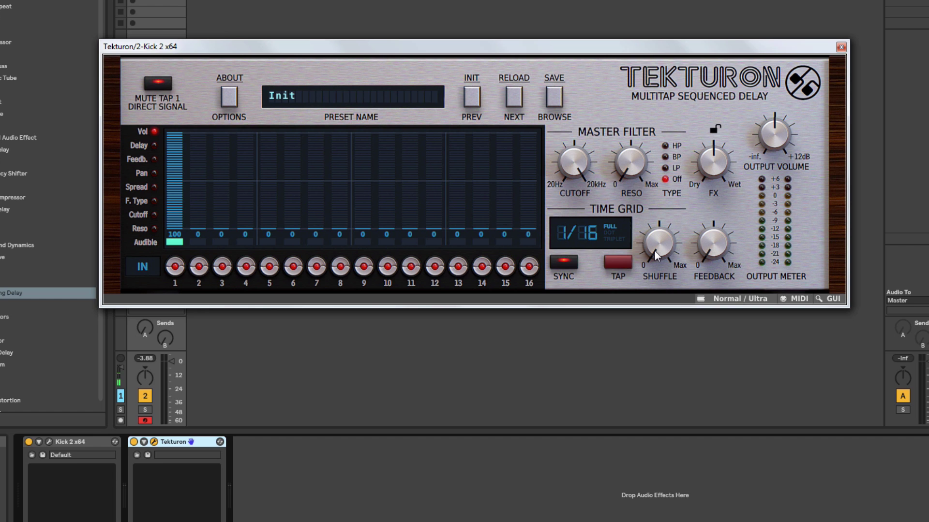
Try out the shuffle amount, raise the master feedback to 51%, and return both controls to minimum.
drag(656, 256, 663, 348)
drag(703, 262, 718, 247)
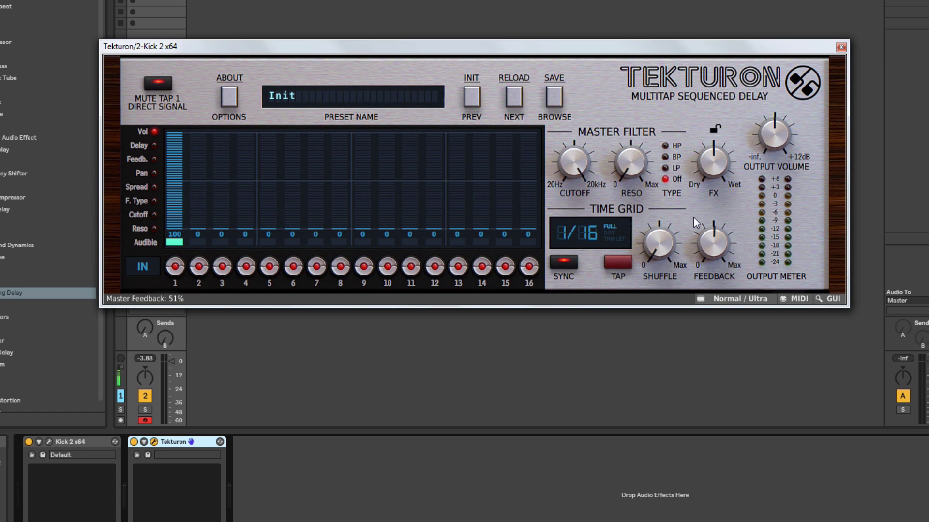
mouse_move(722, 245)
mouse_down()
mouse_move(709, 274)
mouse_move(718, 244)
mouse_up()
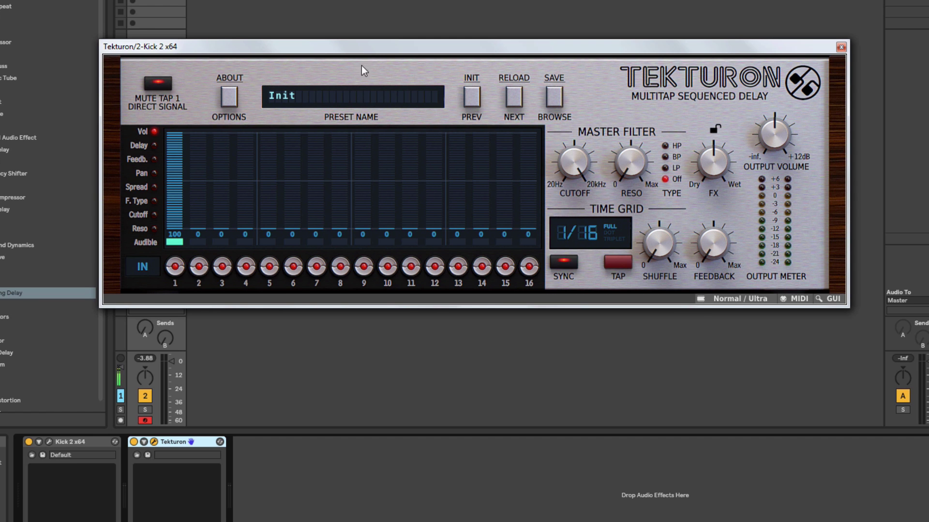
Show the kick clip's notes in an enlarged note editor, and move the Tekturon window clear of it.
drag(361, 46, 443, 77)
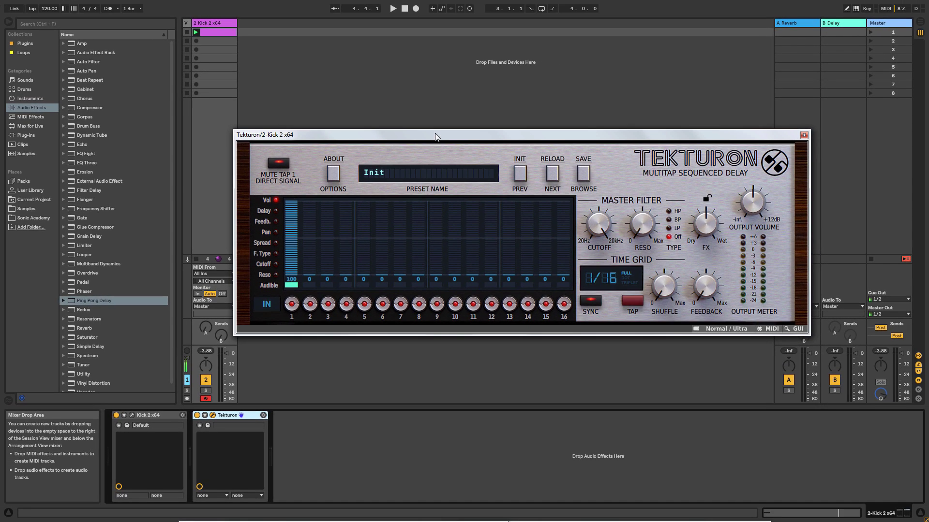
click(799, 513)
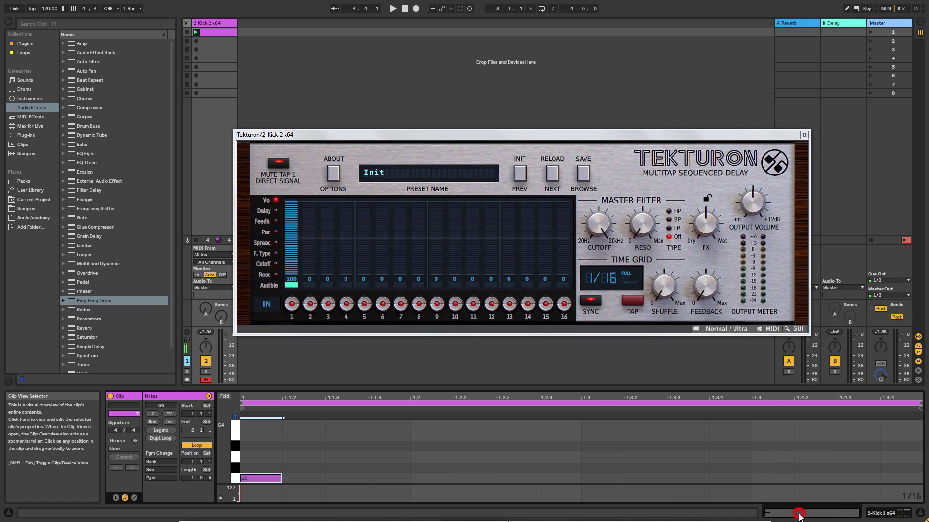
drag(327, 388, 327, 354)
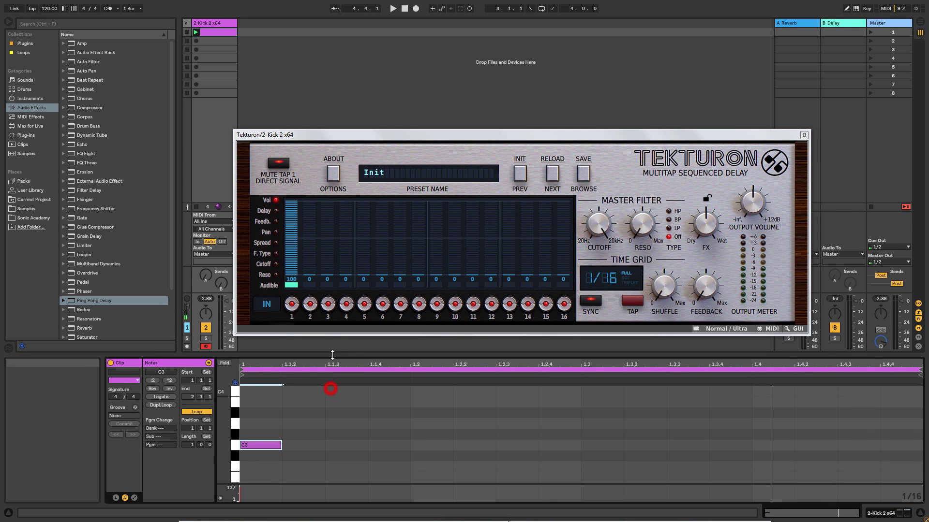
drag(423, 134, 487, 44)
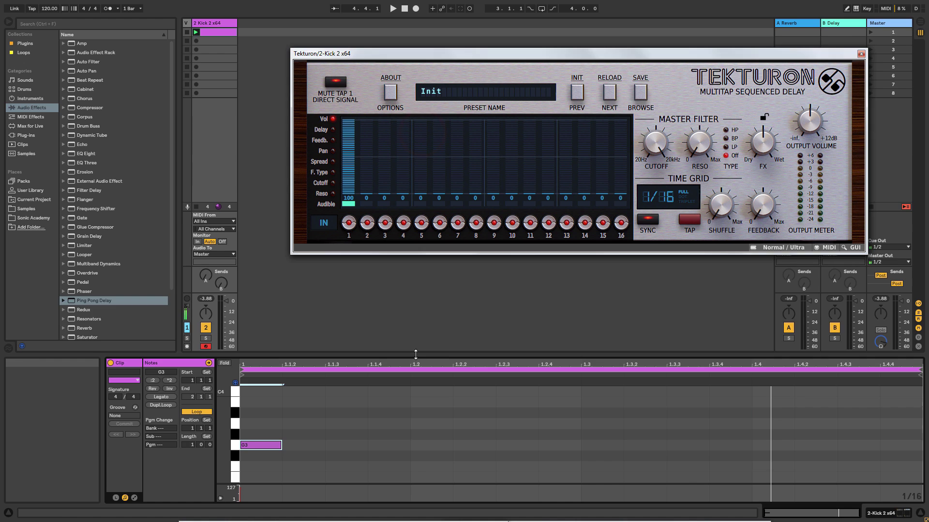
drag(414, 354, 417, 308)
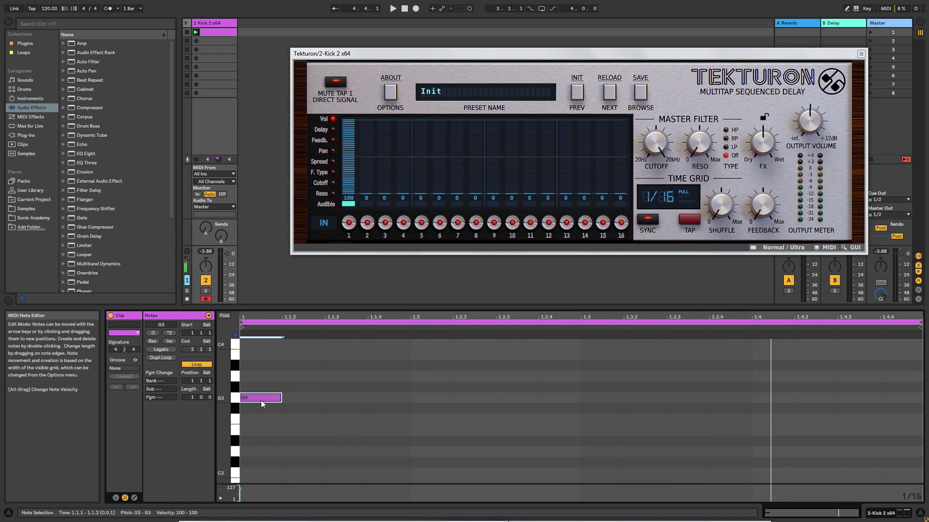
Play the kick clip, try unmuting tap 1's direct signal with output volume at -1.4 dB, and restore both settings.
click(196, 33)
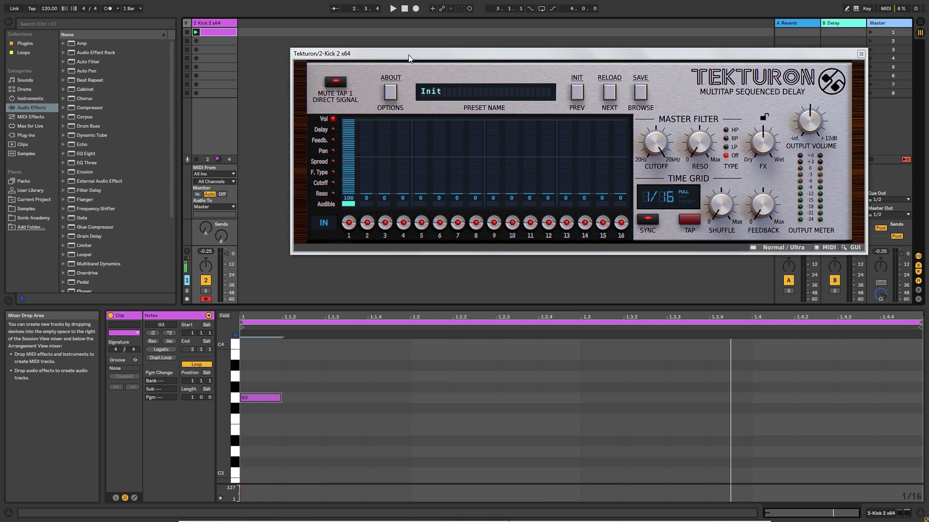
drag(408, 53, 370, 60)
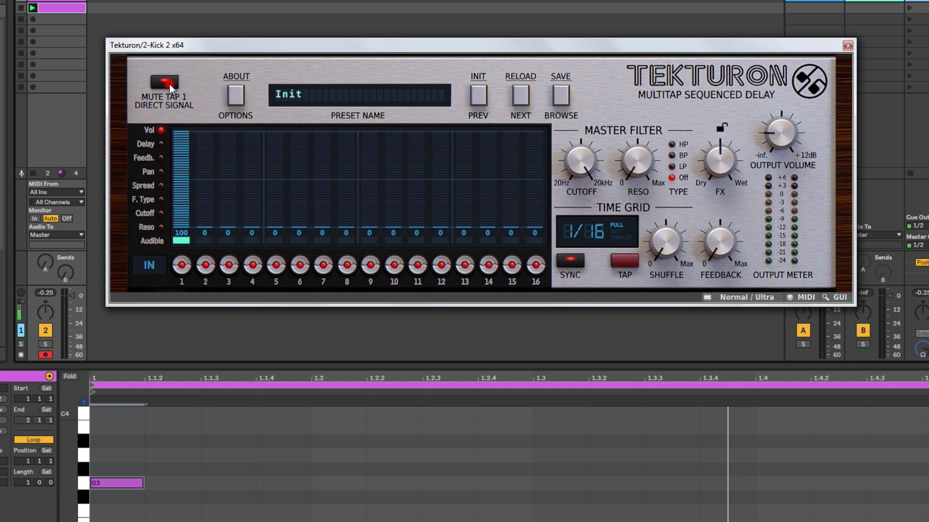
click(170, 84)
drag(780, 136, 780, 104)
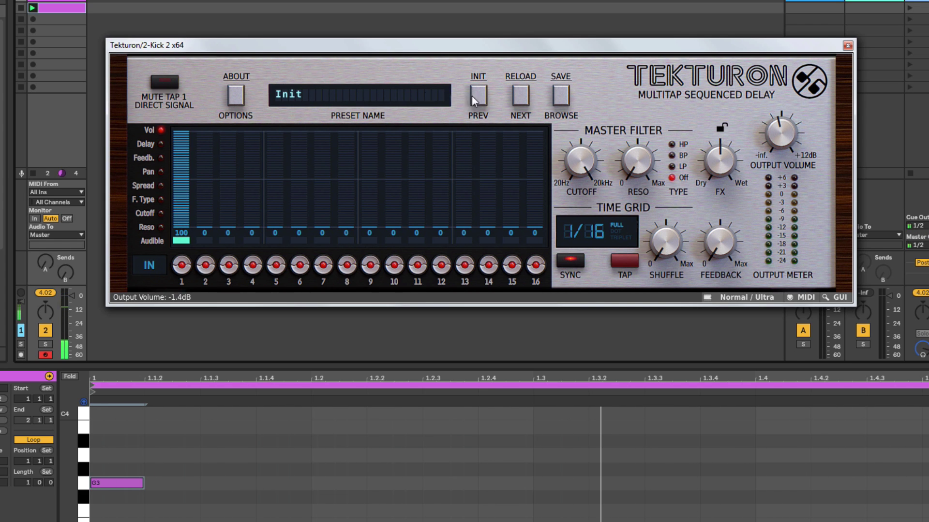
double_click(762, 129)
click(159, 83)
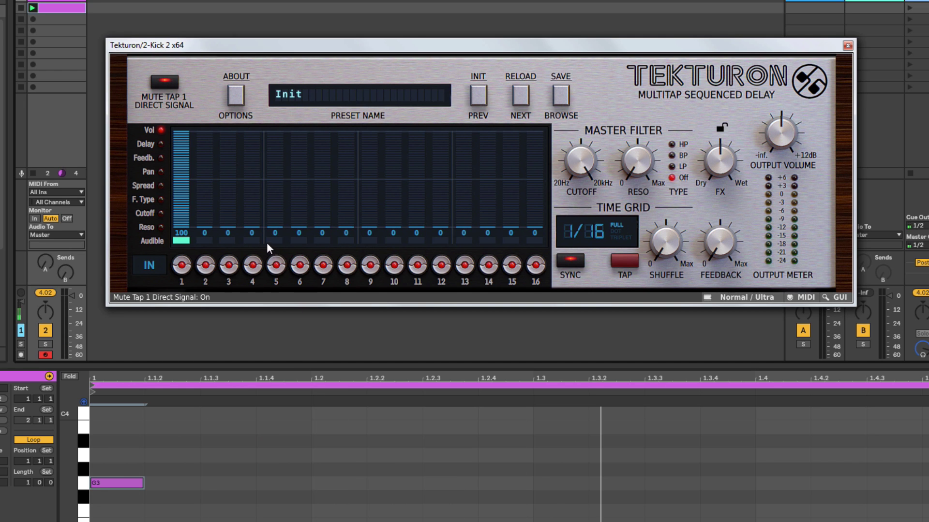
Set tap volumes: tap 3 to 28, 5 to 58, 7 to 36, 10 to 65, 12 to 53, 14 to 63, 15 to 67, 16 to 87.
click(231, 208)
click(276, 202)
click(324, 193)
click(390, 191)
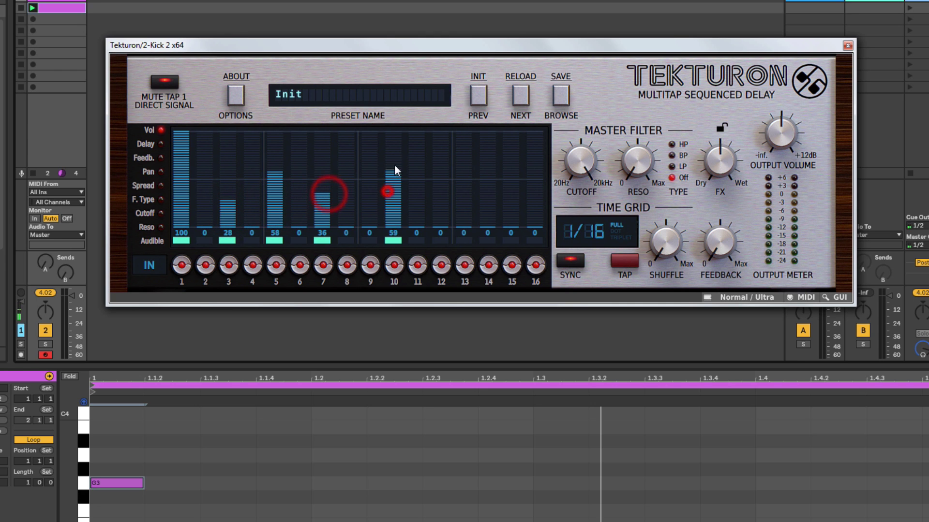
click(445, 181)
click(490, 189)
click(508, 164)
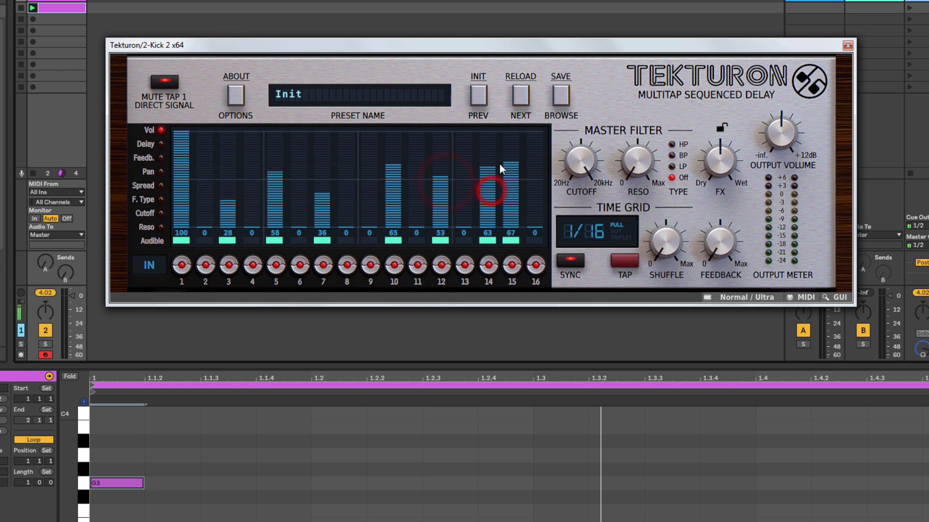
click(532, 151)
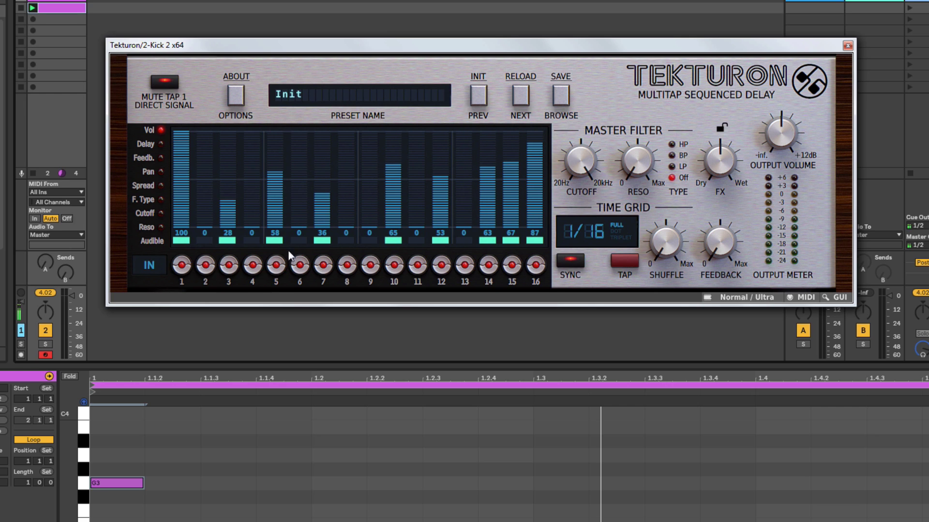
Redraw tap volumes with tap 3 at 21, a ramp from tap 5 at 31 to tap 14 at 94, taps 10 and 13 at 0; play.
click(229, 193)
mouse_move(275, 198)
mouse_down()
mouse_move(285, 210)
mouse_move(477, 146)
mouse_up()
drag(374, 191, 394, 234)
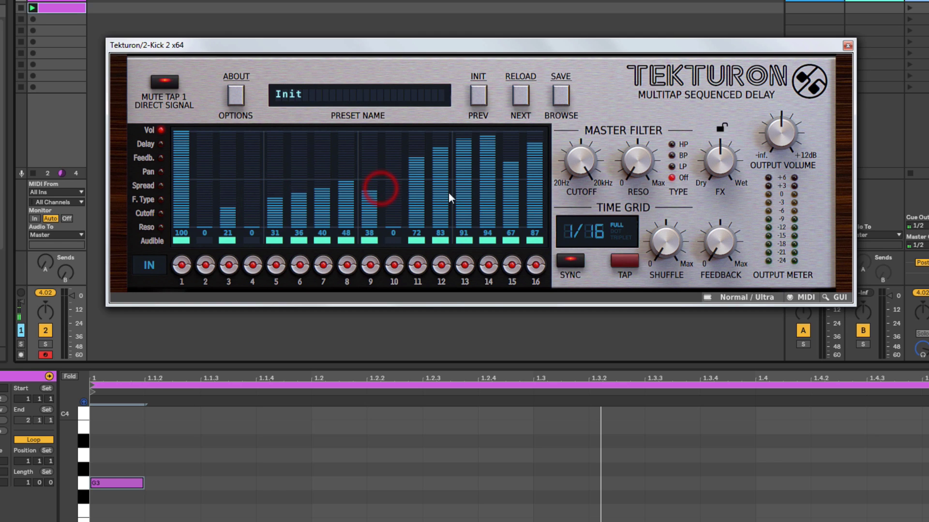
drag(452, 192, 454, 236)
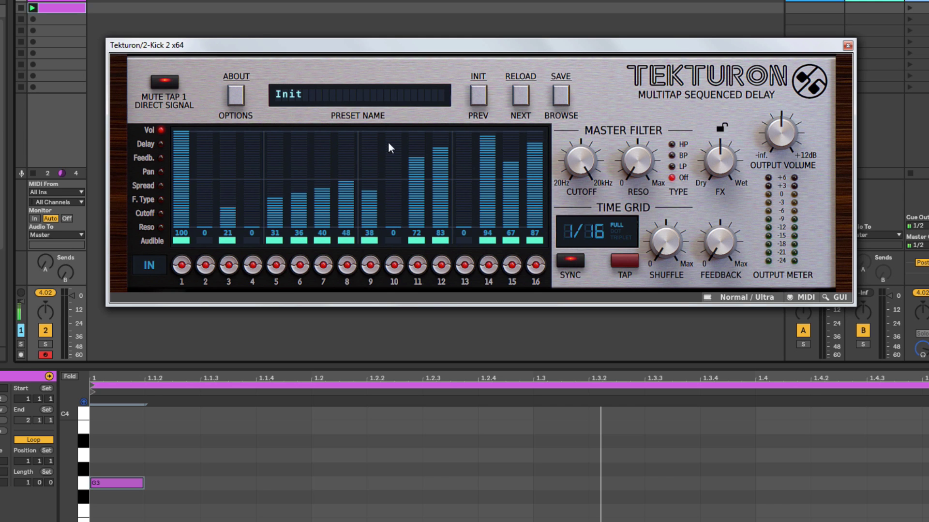
key(space)
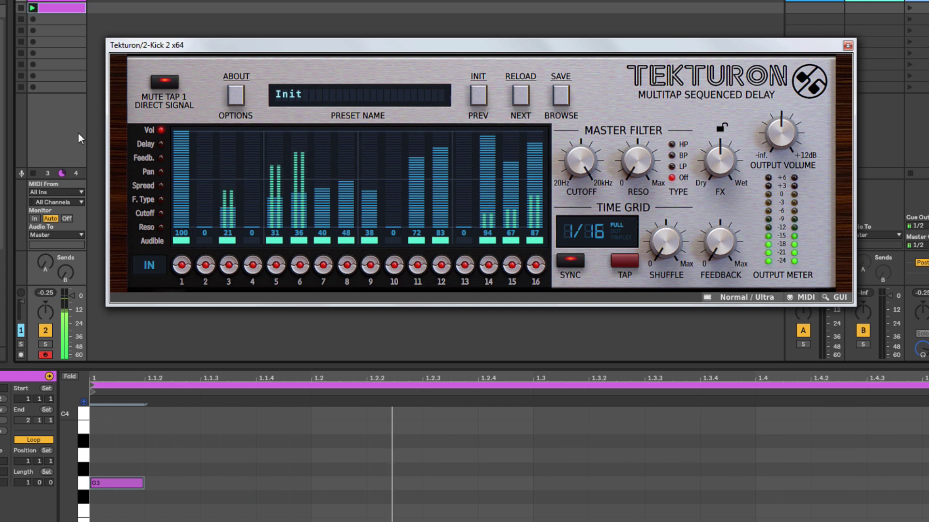
Clear the drawn tap volumes and set tap 6 to 33, tap 10 to 69 and tap 14 to 64.
click(224, 178)
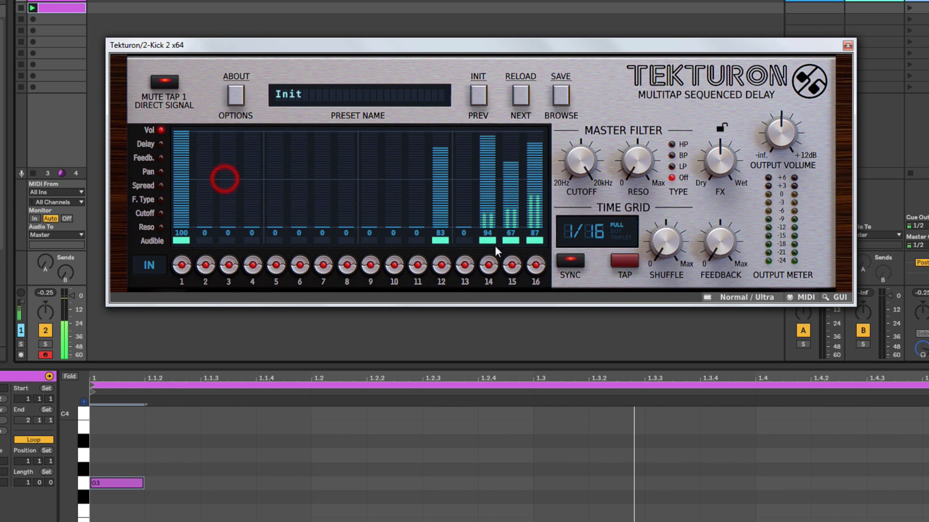
drag(298, 213, 299, 195)
drag(401, 194, 397, 161)
drag(483, 172, 483, 166)
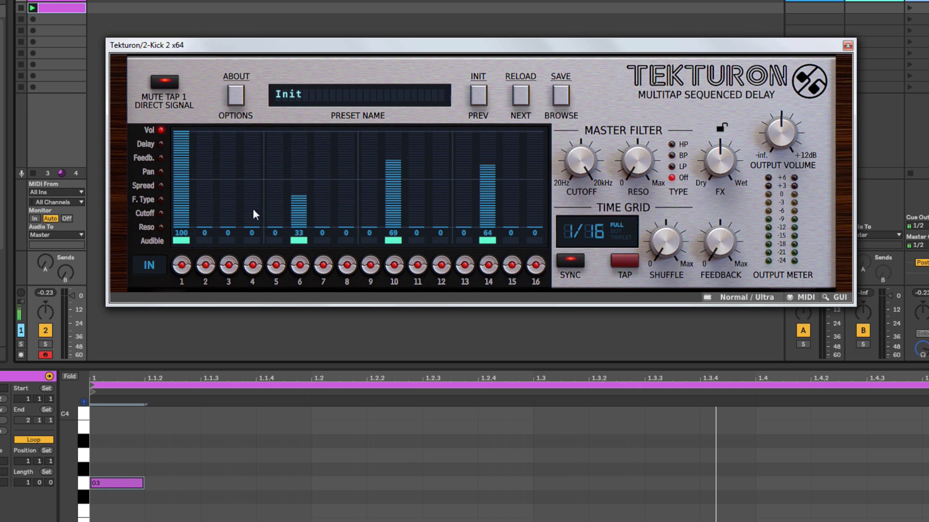
Set tap 4's volume to 33, and reset the volumes of taps 4, 6, 10 and 14 to 0.
drag(254, 212, 251, 199)
click(249, 159)
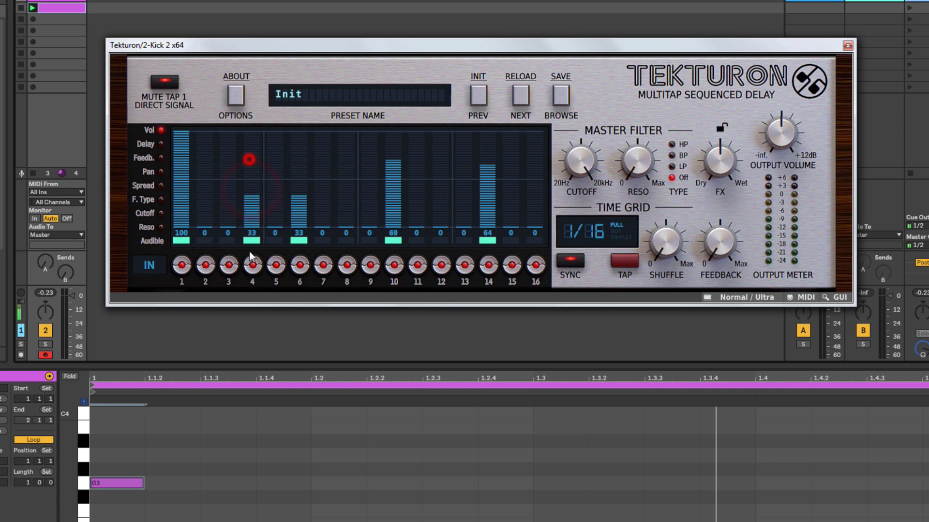
double_click(295, 211)
double_click(391, 199)
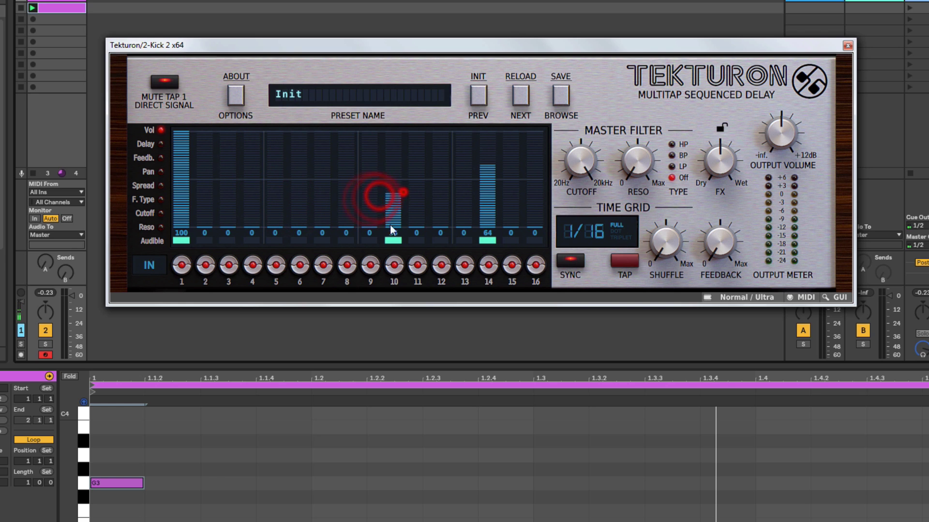
double_click(485, 187)
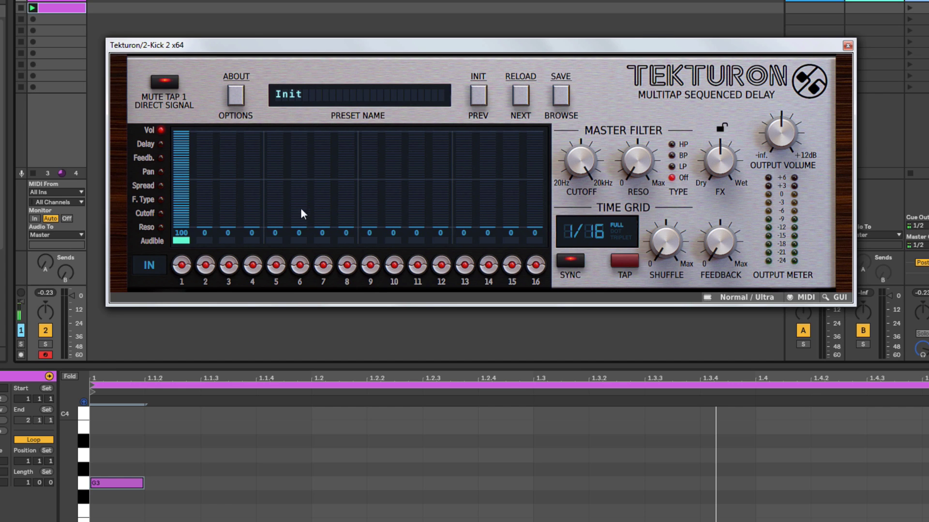
Set tap 8's volume to 51, raise it to 71 after viewing the tap delays, and increase the master feedback.
drag(350, 213, 350, 179)
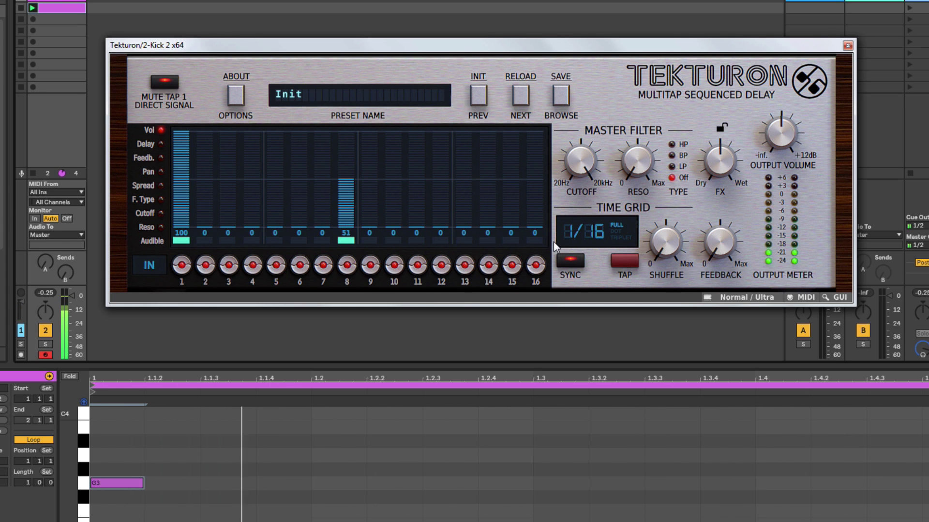
click(144, 143)
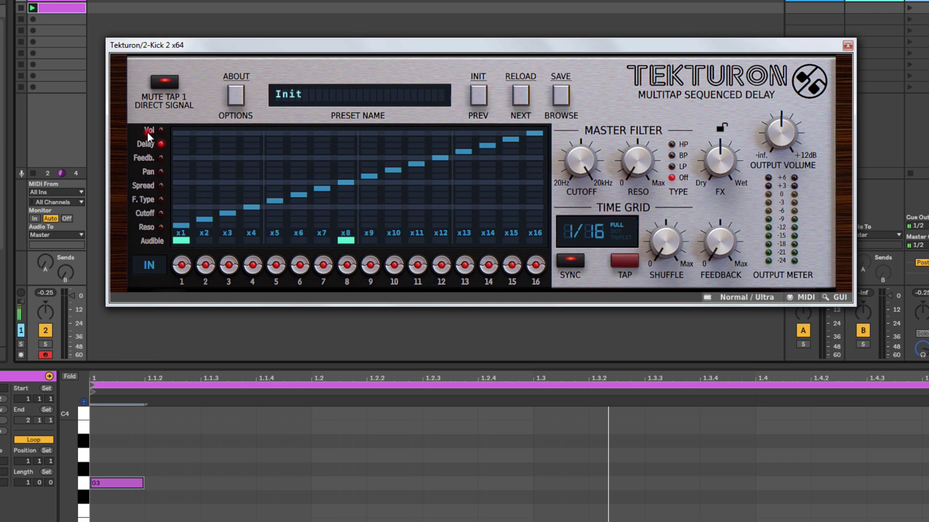
click(147, 132)
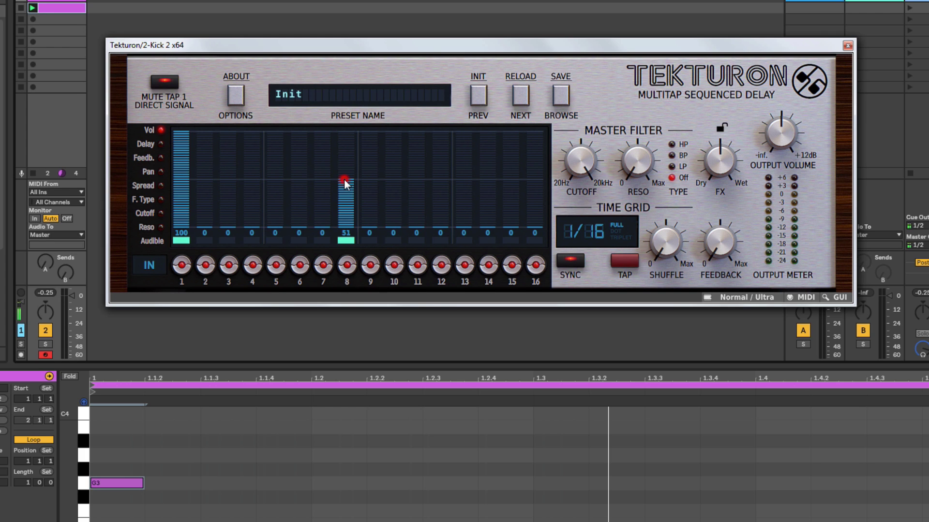
drag(344, 179, 345, 160)
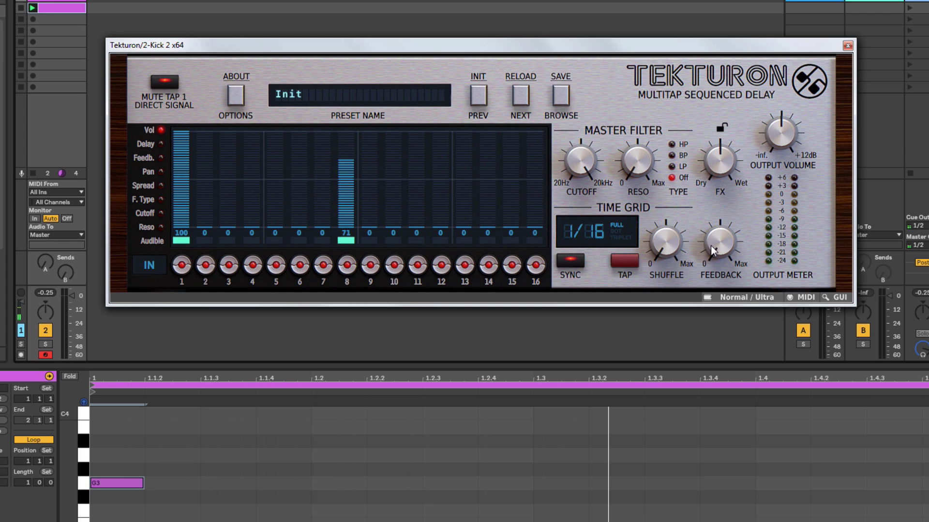
drag(715, 244, 704, 216)
Set tap 8's delay to x1 and its feedback to 49.
click(143, 143)
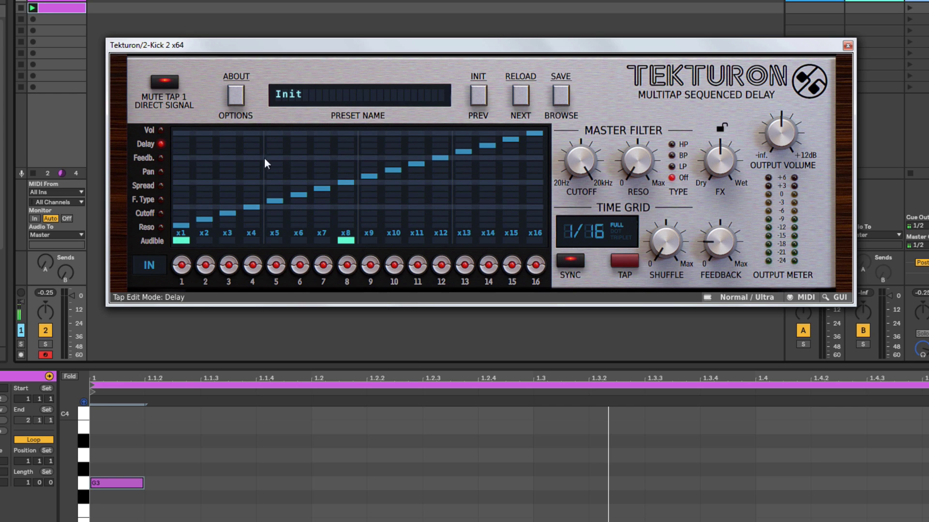
drag(343, 184, 345, 235)
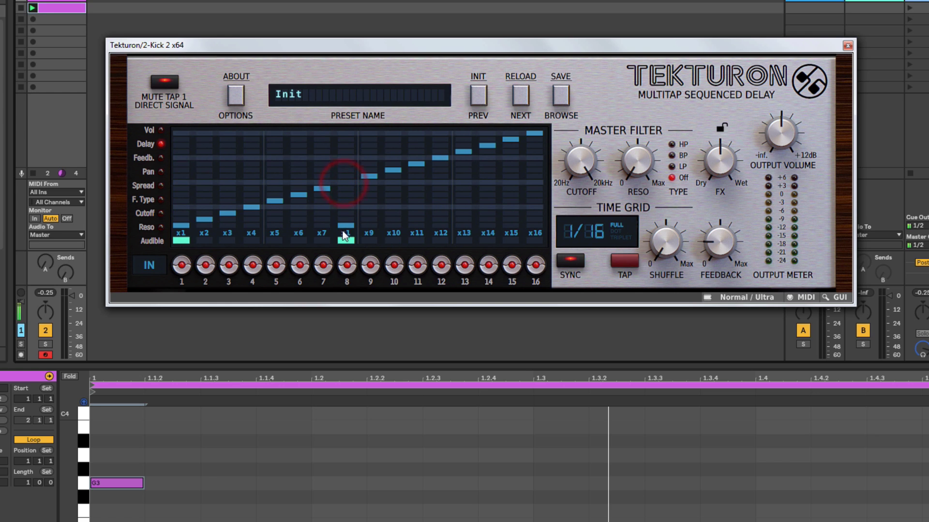
click(139, 157)
drag(345, 222, 344, 181)
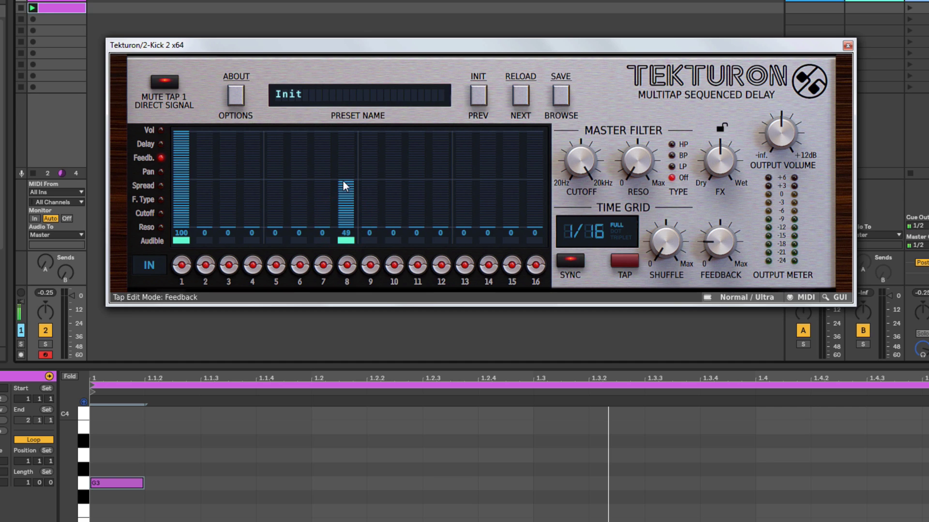
Raise tap 8's delay to x2 and on to x4 after viewing the tap volumes.
click(149, 130)
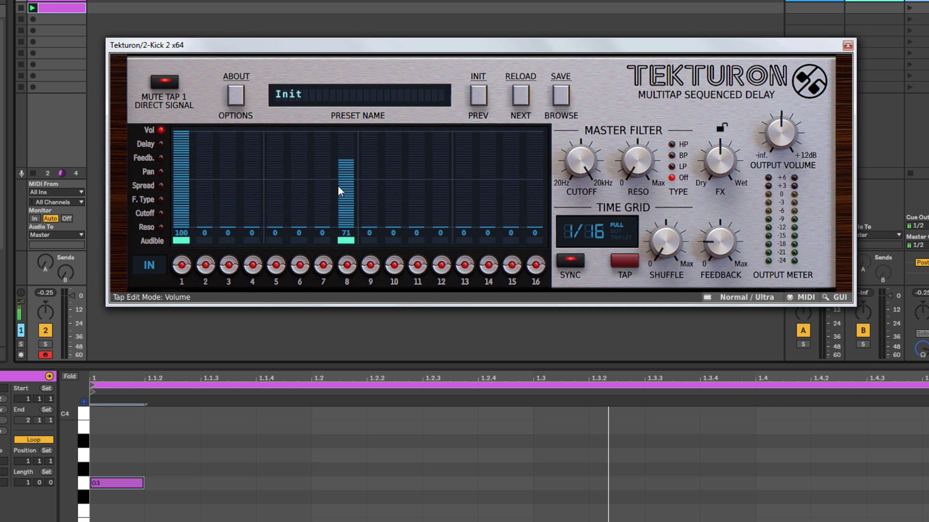
click(144, 144)
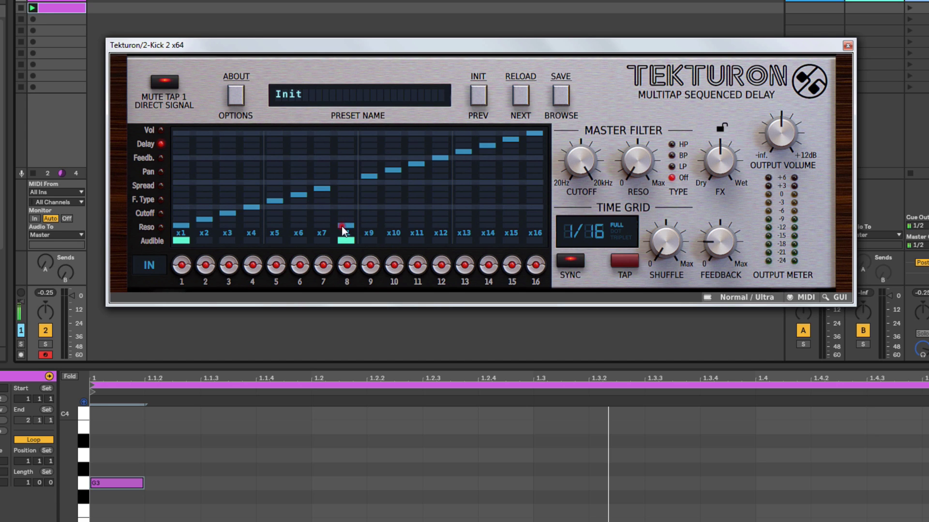
drag(340, 227, 343, 212)
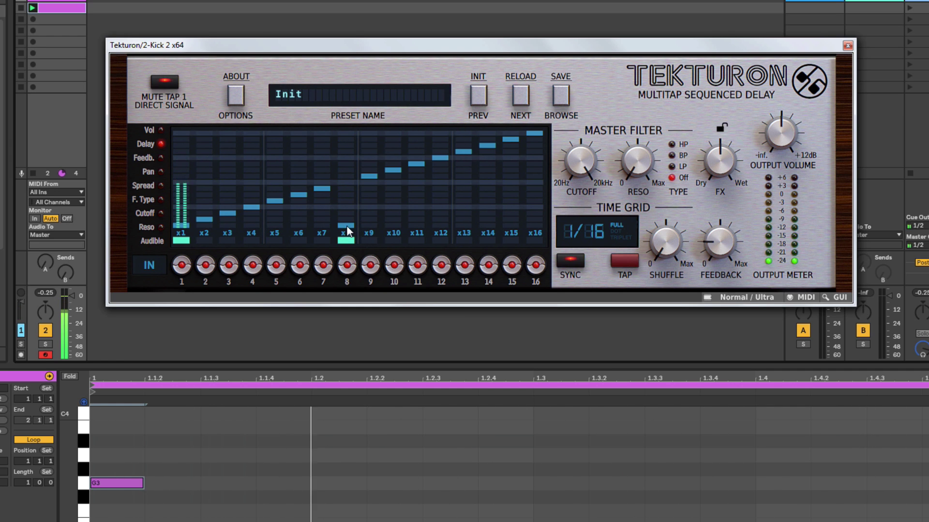
drag(346, 227, 347, 222)
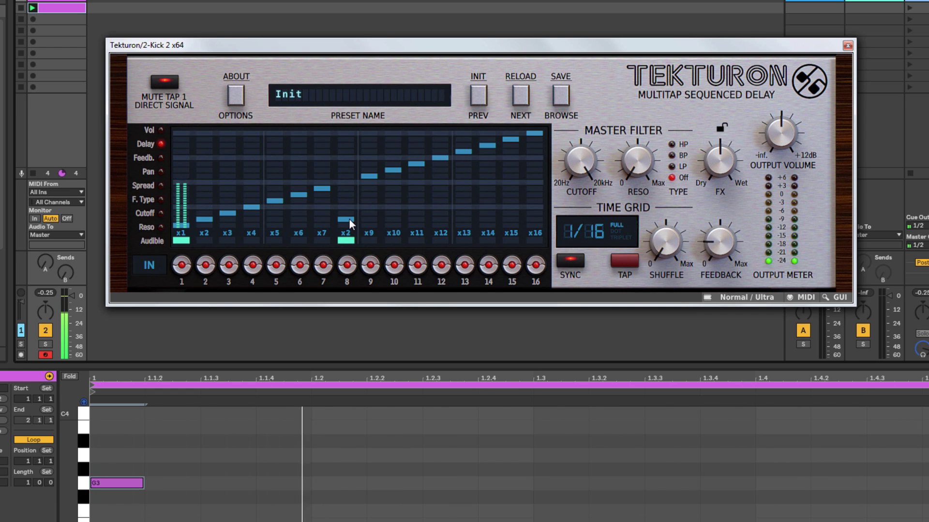
drag(350, 220, 348, 207)
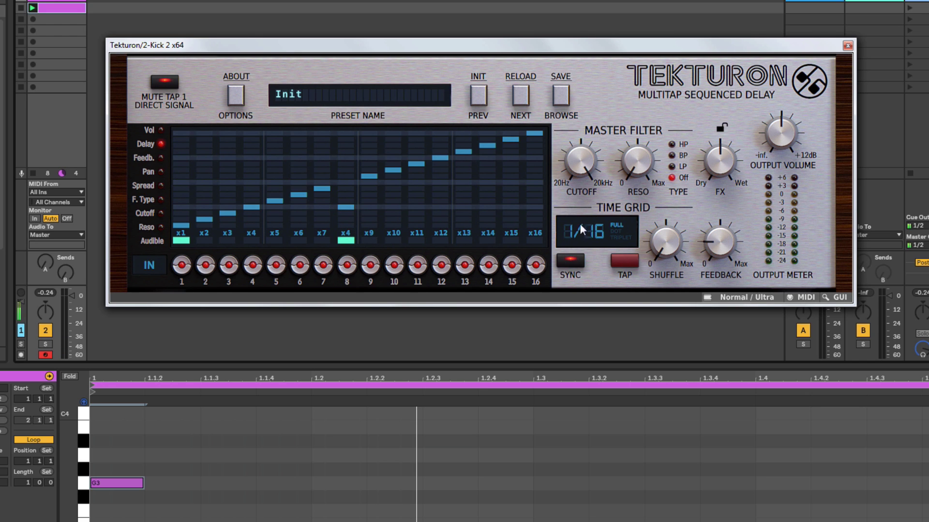
Set tap 11's volume to 56, try volumes on taps 13 and 14, and reset all three to 0.
click(160, 130)
click(417, 186)
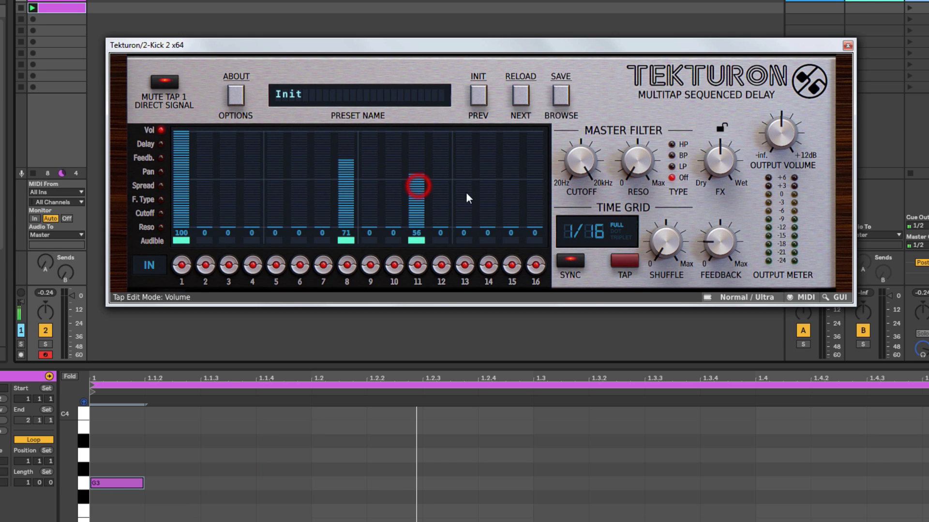
click(468, 183)
click(489, 167)
click(459, 216)
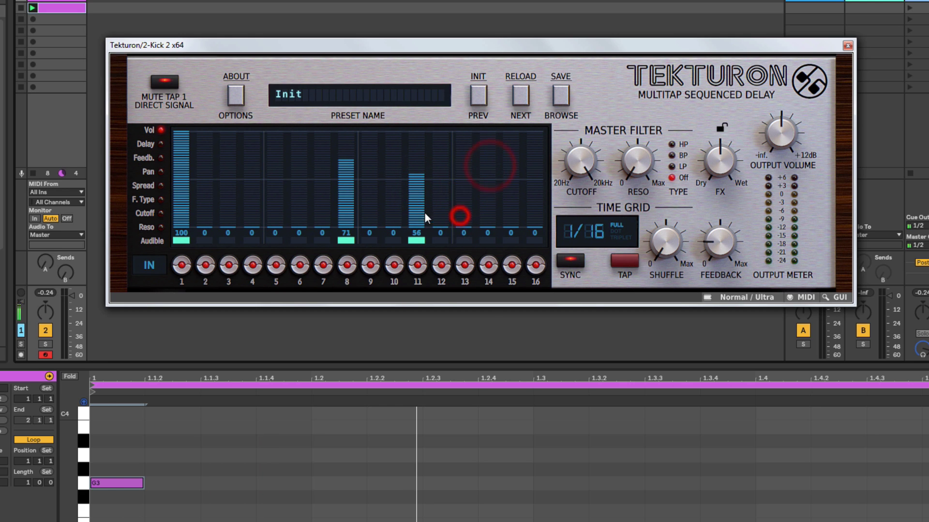
drag(425, 213, 417, 233)
Set tap 8's feedback to 99 and raise the master feedback to 29%.
click(145, 143)
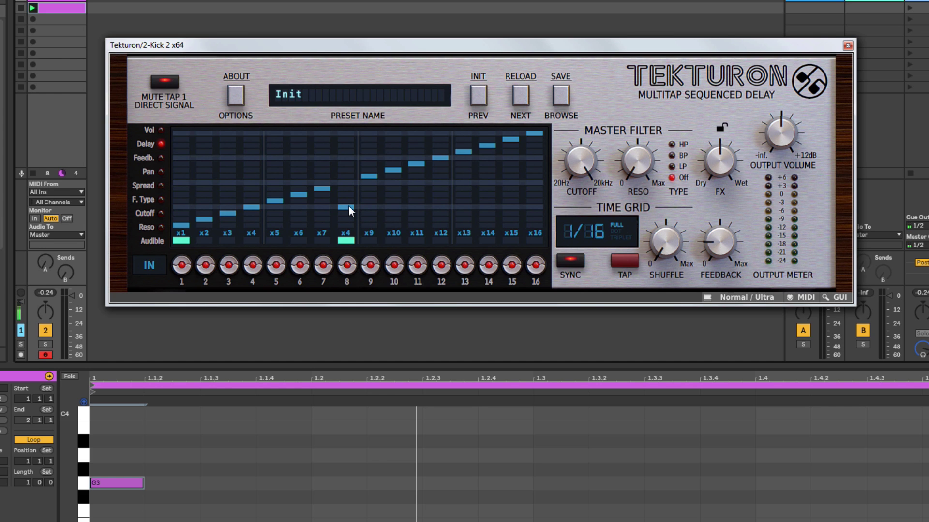
click(140, 158)
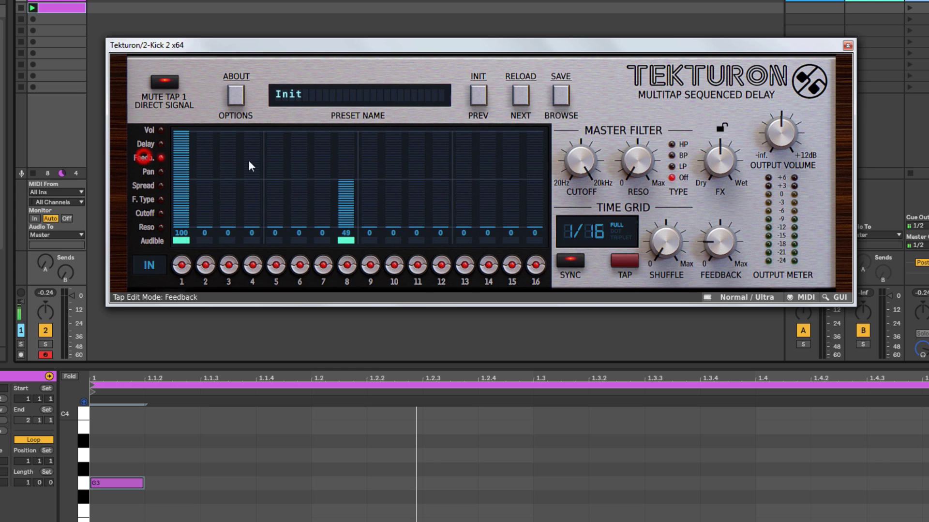
click(345, 177)
drag(720, 241, 720, 237)
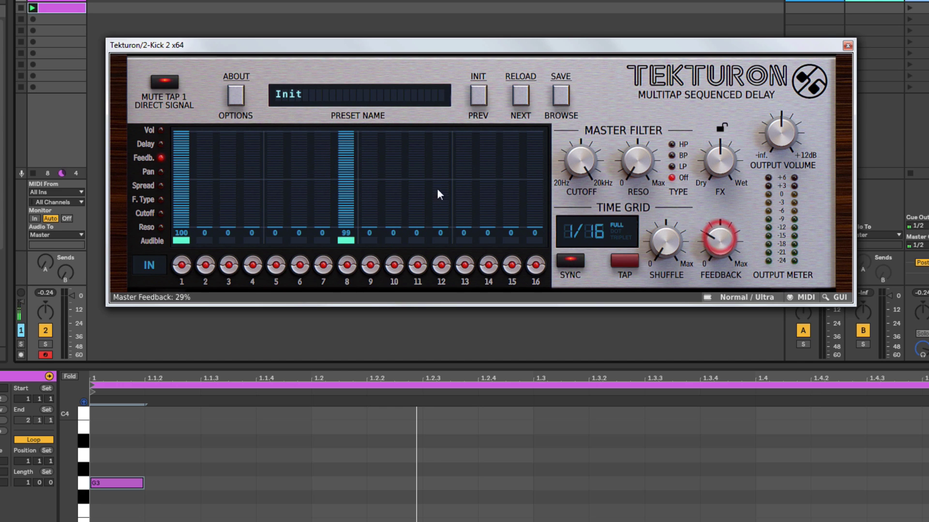
Set tap 8's delay to x1 and raise it in stages through x2, x4 and x6 to x8.
click(141, 143)
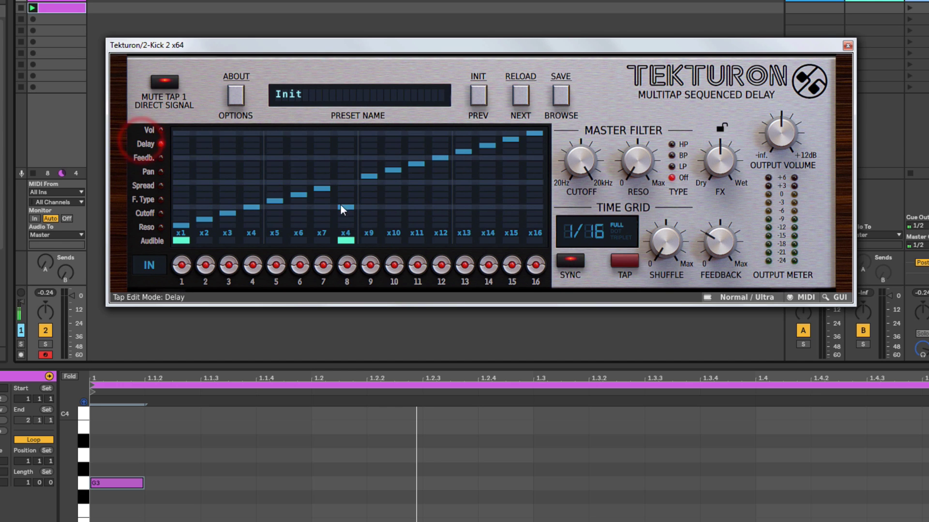
drag(342, 204, 353, 232)
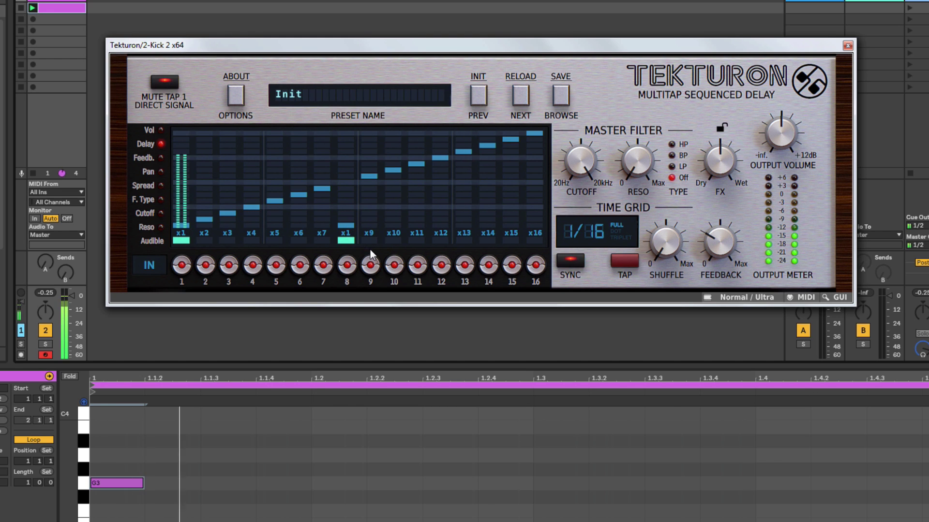
click(346, 225)
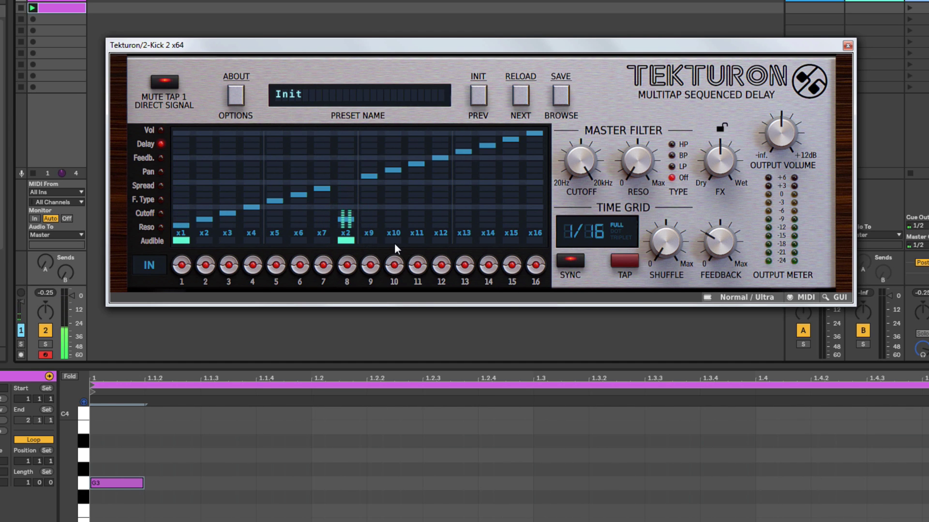
click(349, 214)
click(350, 214)
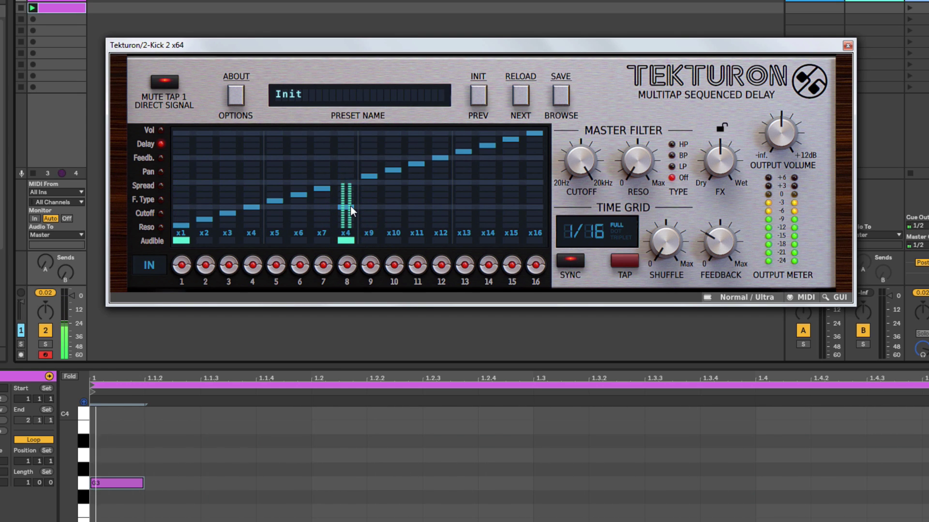
click(352, 194)
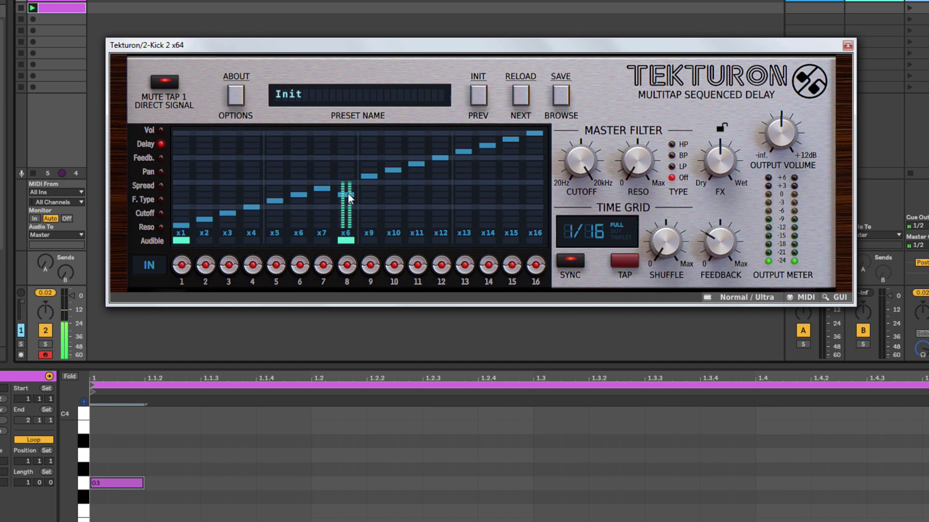
click(346, 192)
drag(347, 193, 348, 185)
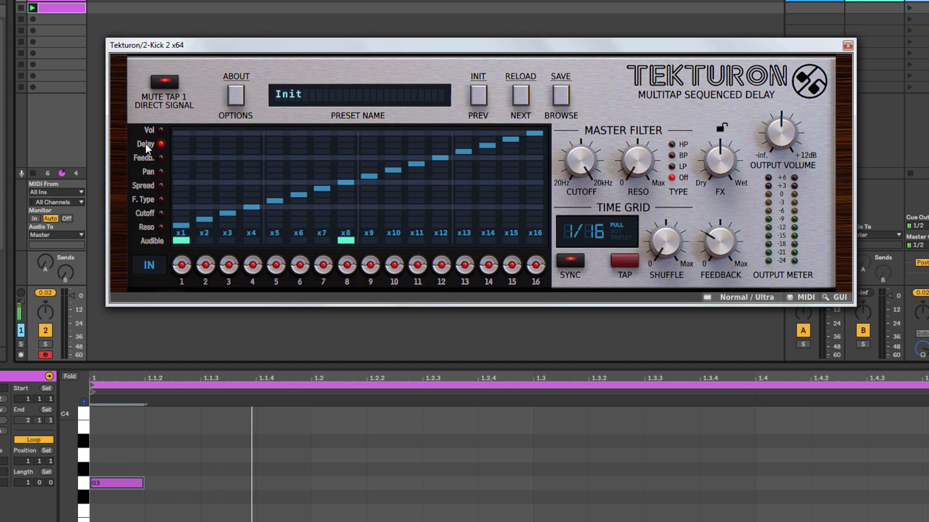
Set tap 8's volume to 49 and tap 13's volume to 51.
click(147, 129)
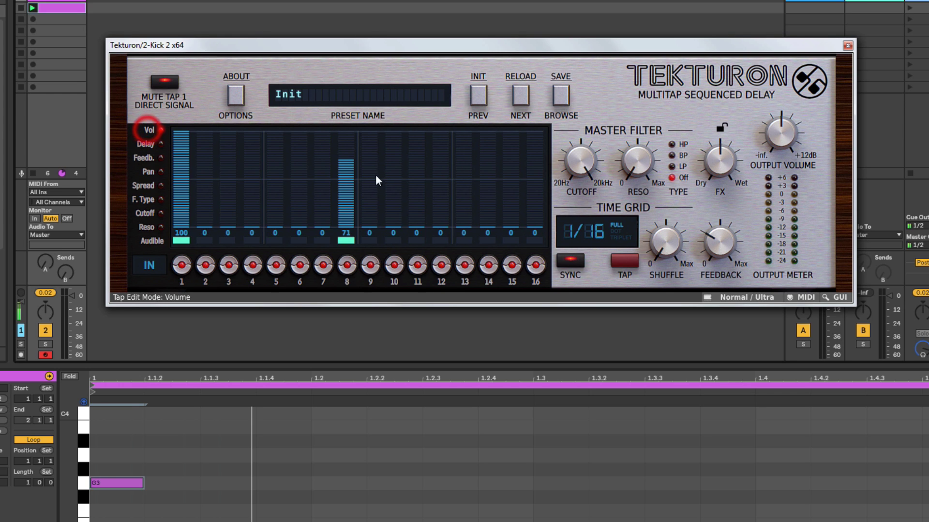
click(345, 182)
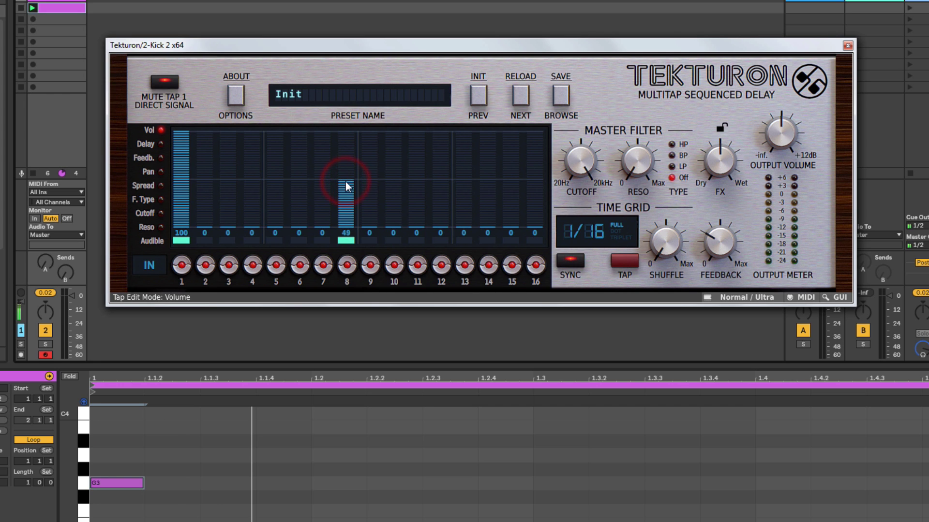
click(464, 183)
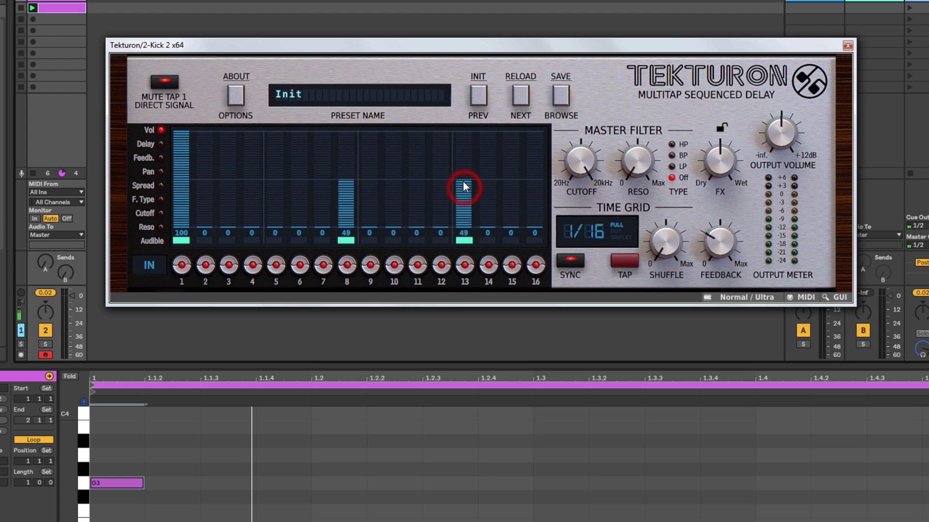
Set tap 8's delay to x1 and tap 13's delay to x2, with tap 13's feedback at 100.
click(148, 144)
drag(343, 184, 344, 227)
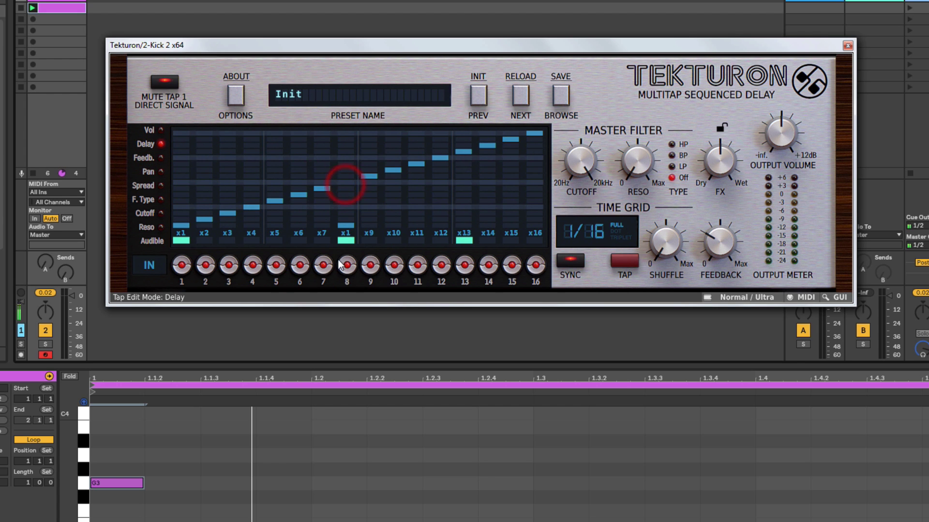
click(464, 226)
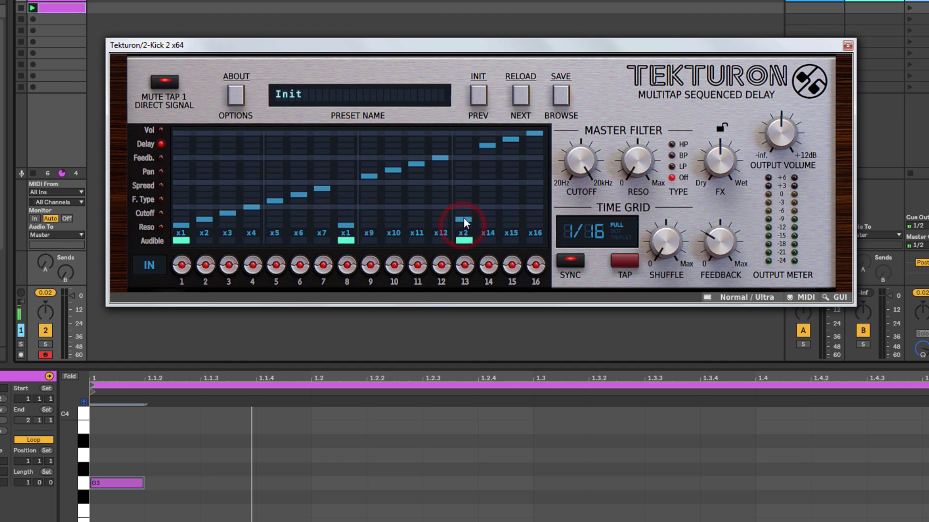
click(144, 158)
drag(457, 189, 469, 127)
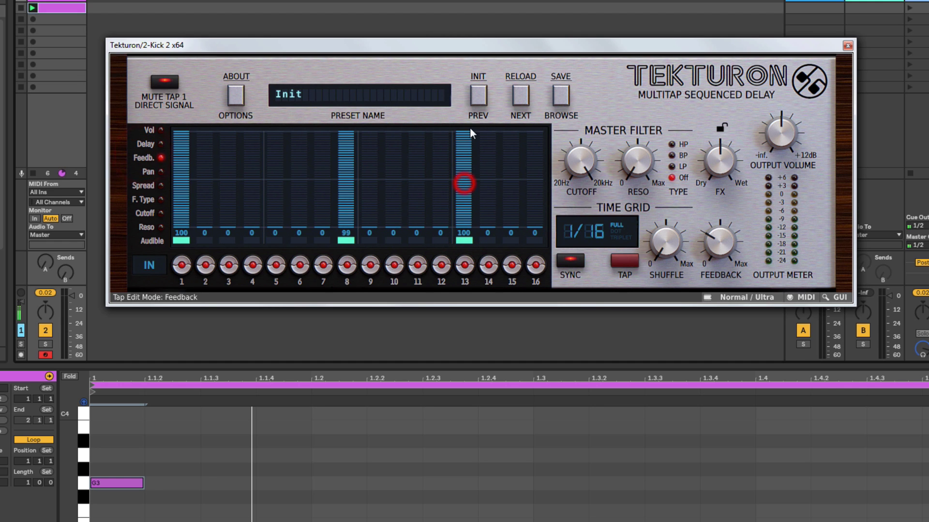
Restore the default delays, x8 for tap 8 and x13 for tap 13.
click(149, 130)
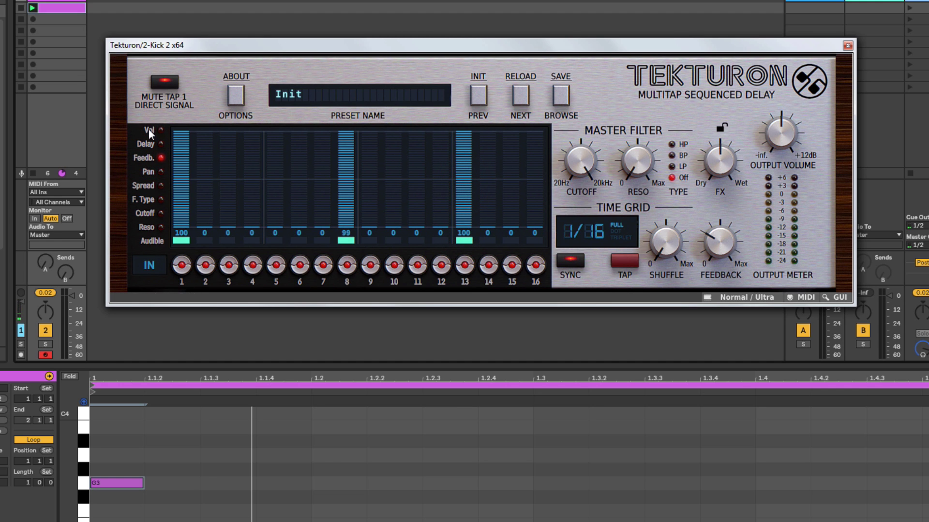
click(148, 143)
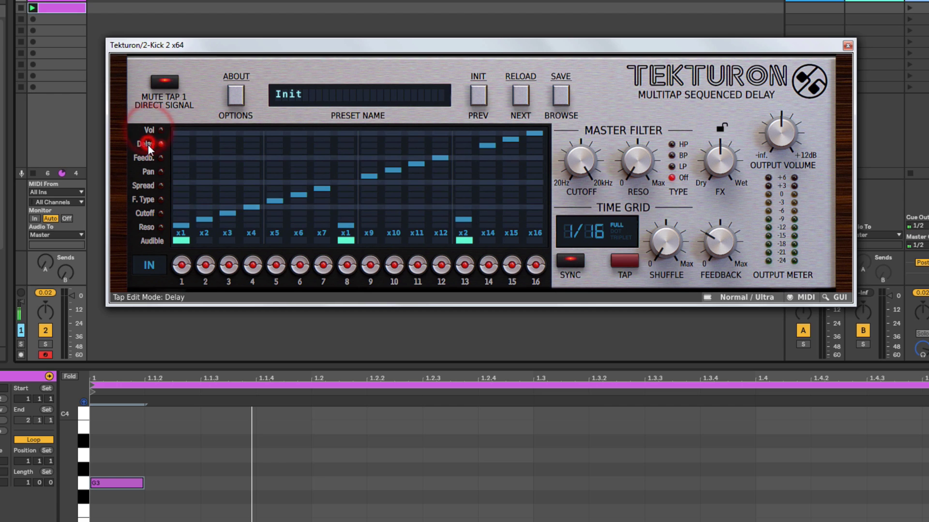
click(347, 226)
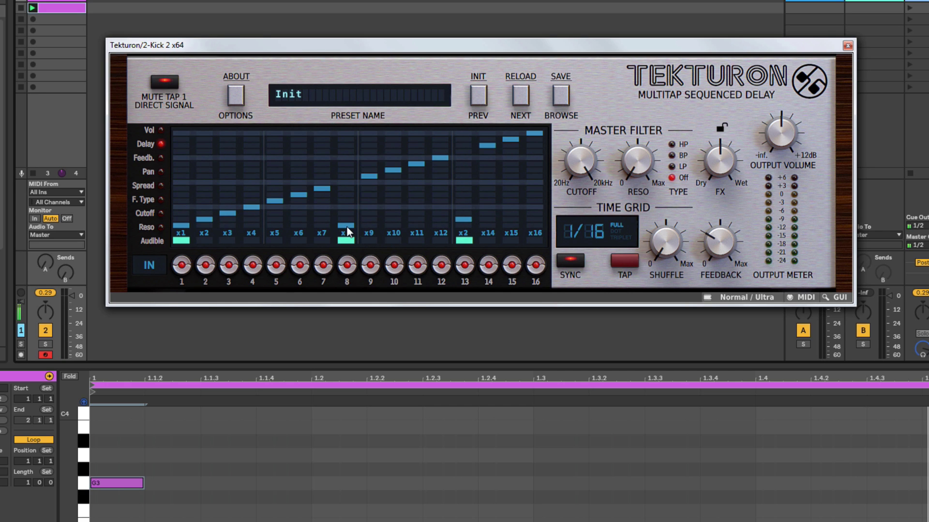
drag(346, 227, 343, 184)
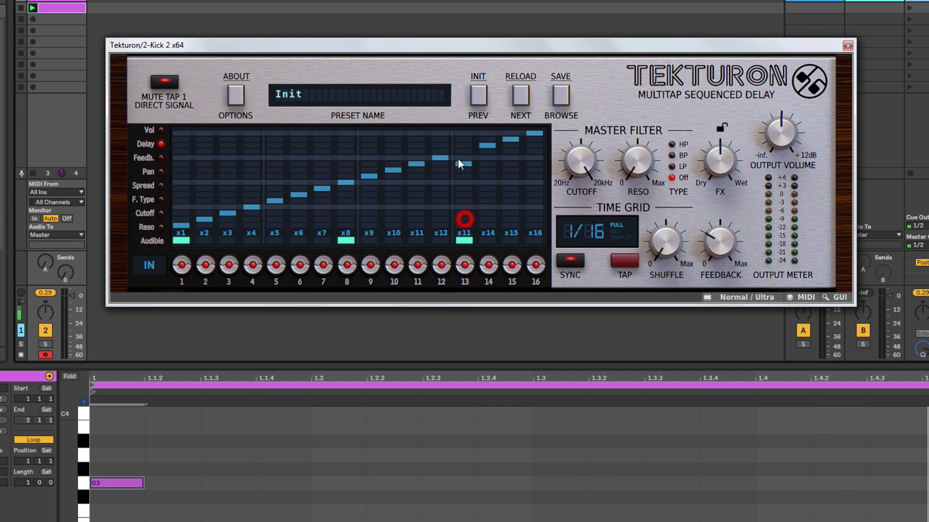
drag(458, 160, 459, 154)
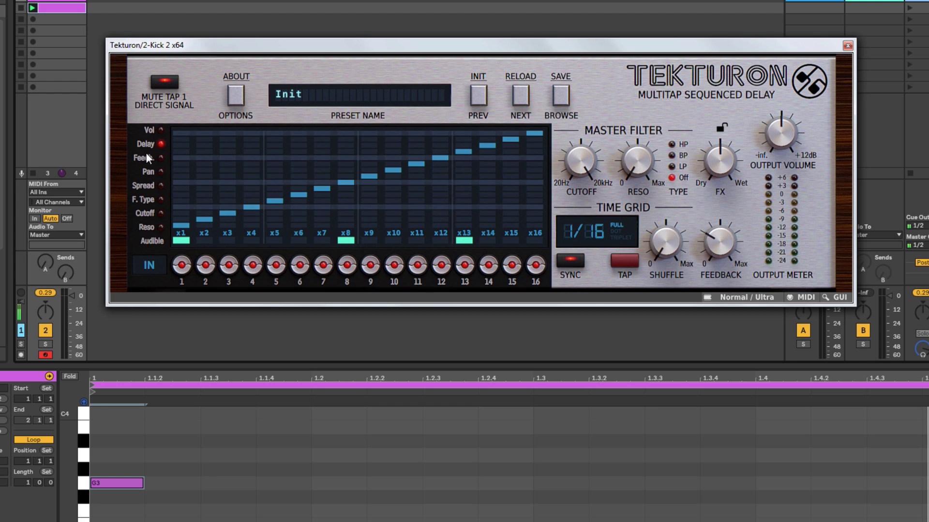
Review the volume, feedback and panning settings of the active taps.
click(150, 131)
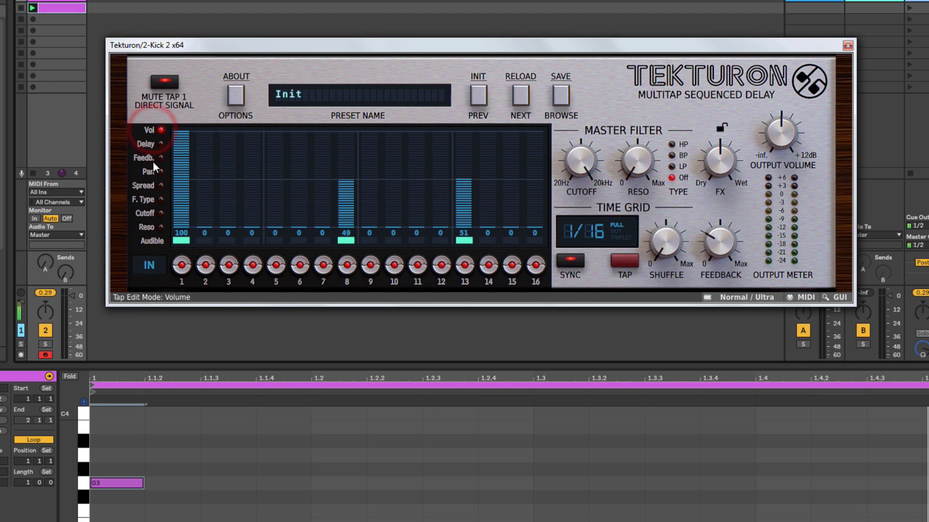
click(345, 182)
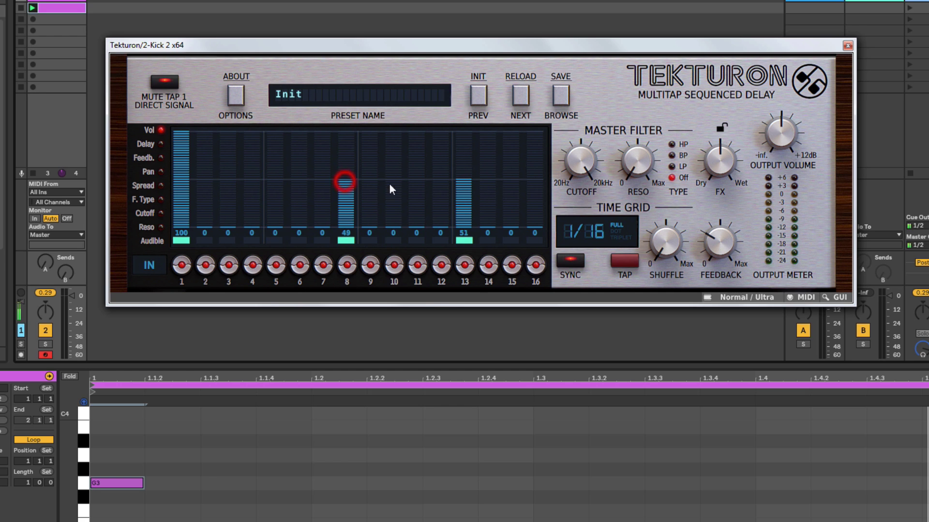
click(142, 159)
click(153, 130)
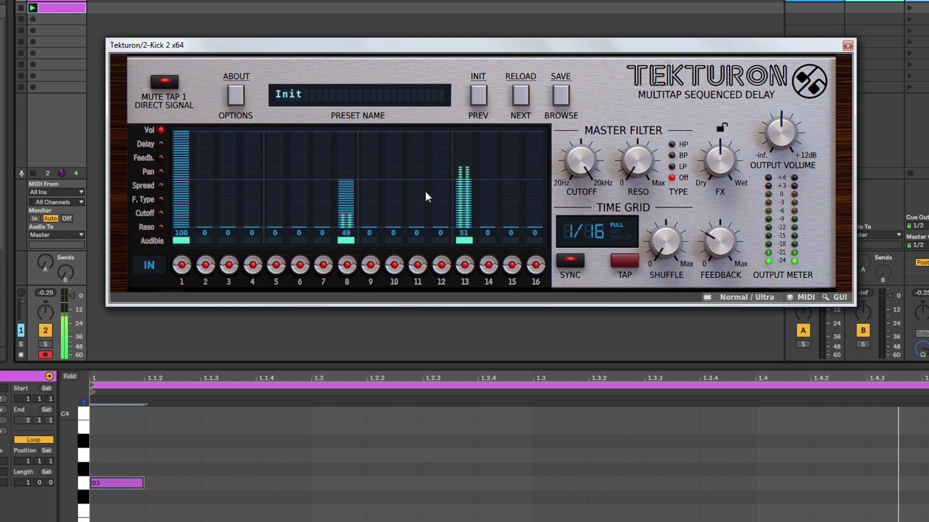
click(149, 173)
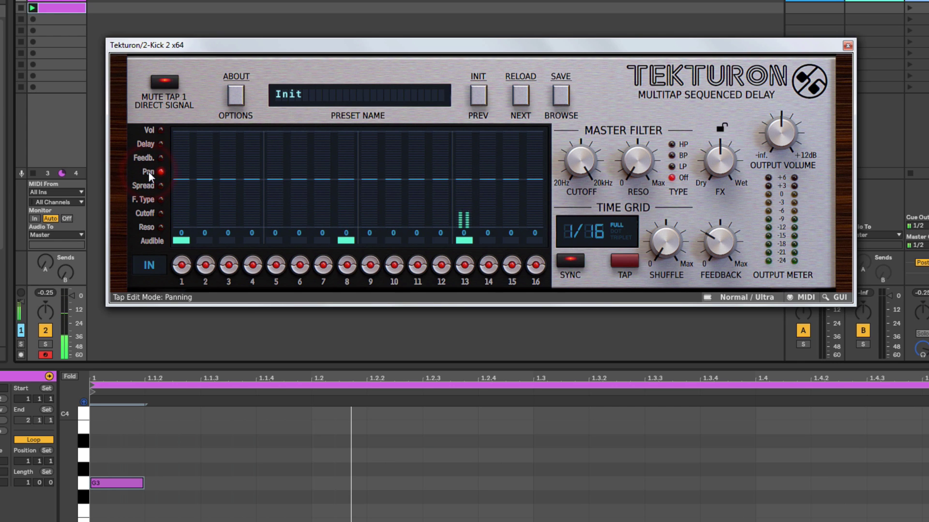
Set tap 5's volume to 63 and tap 11's volume to 68.
click(144, 130)
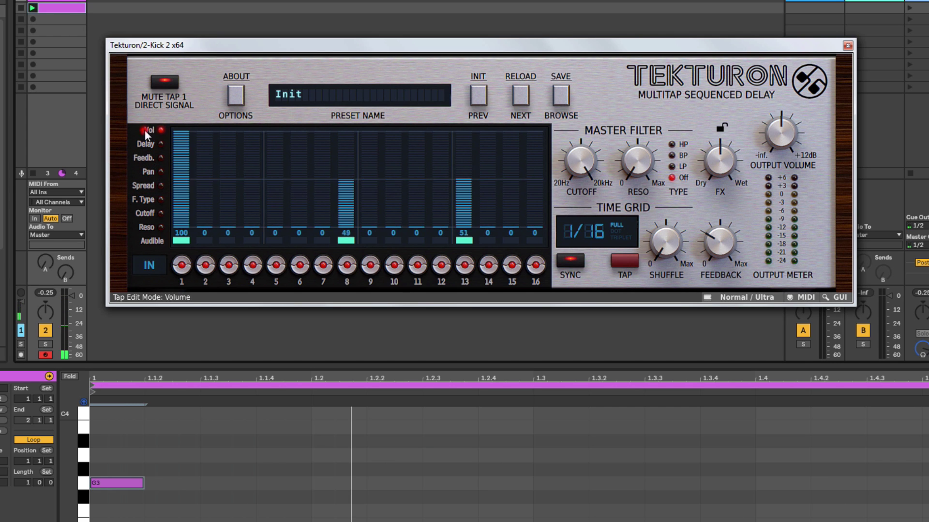
click(272, 167)
click(418, 162)
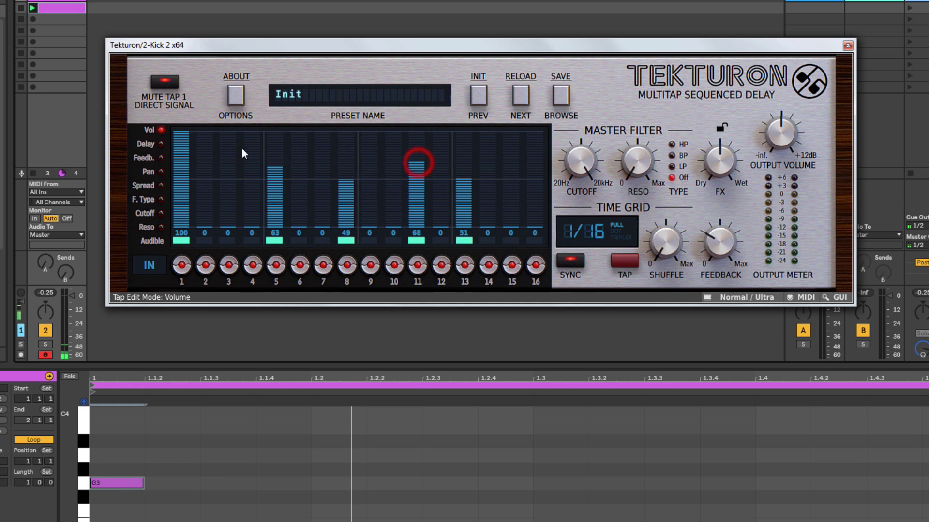
Set tap 11's feedback to 100 and tap 5's feedback to 51.
click(149, 157)
click(274, 156)
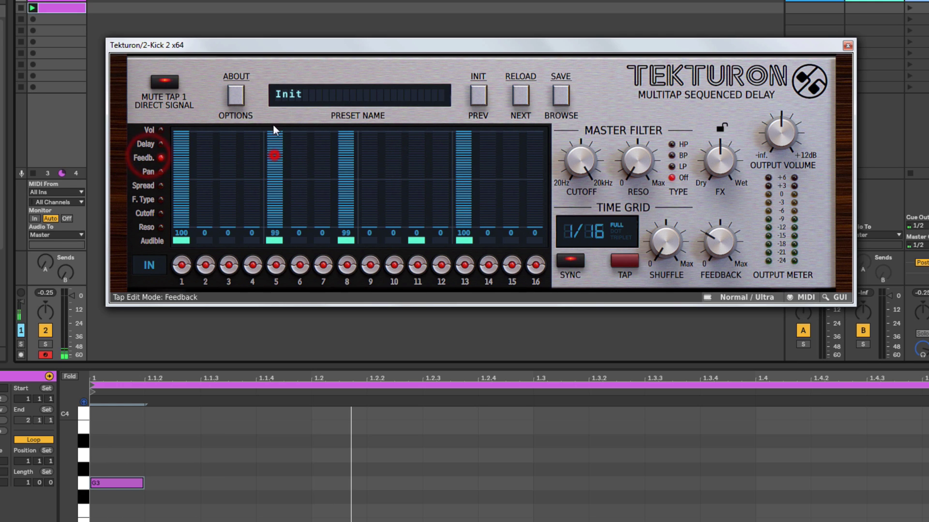
click(417, 158)
click(275, 178)
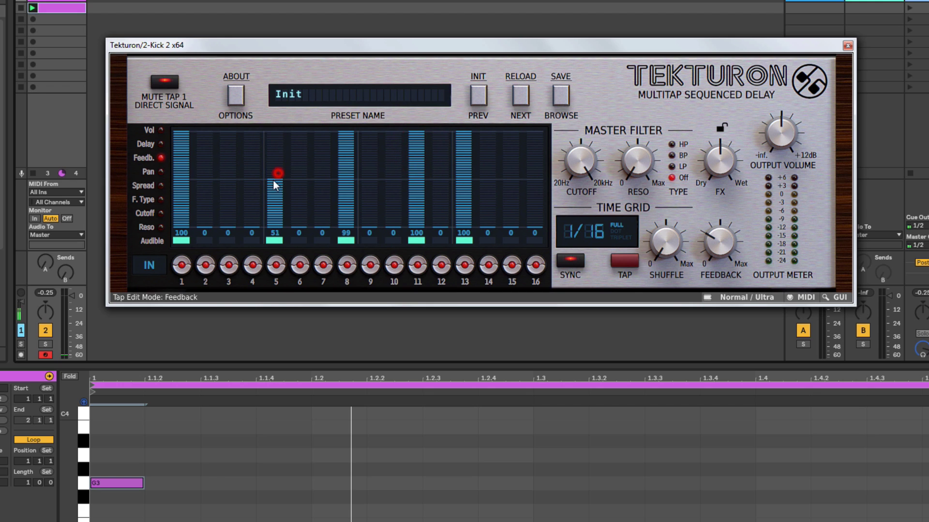
Set the feedback to 50 for tap 5 and to 49 for taps 8, 11 and 13.
click(274, 181)
click(344, 181)
click(416, 182)
click(463, 183)
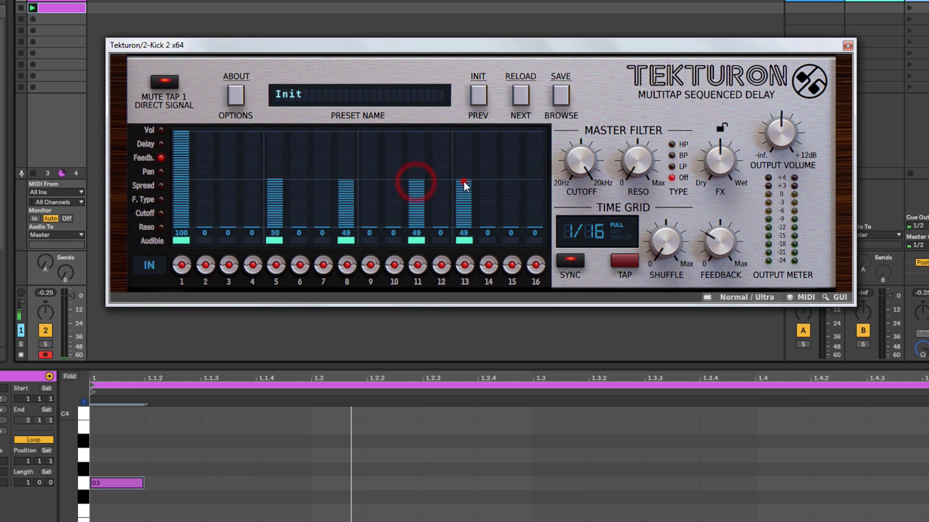
Set the panning to 54 for tap 5, -50 for tap 8, 82 for tap 11 and -73 for tap 13.
click(147, 171)
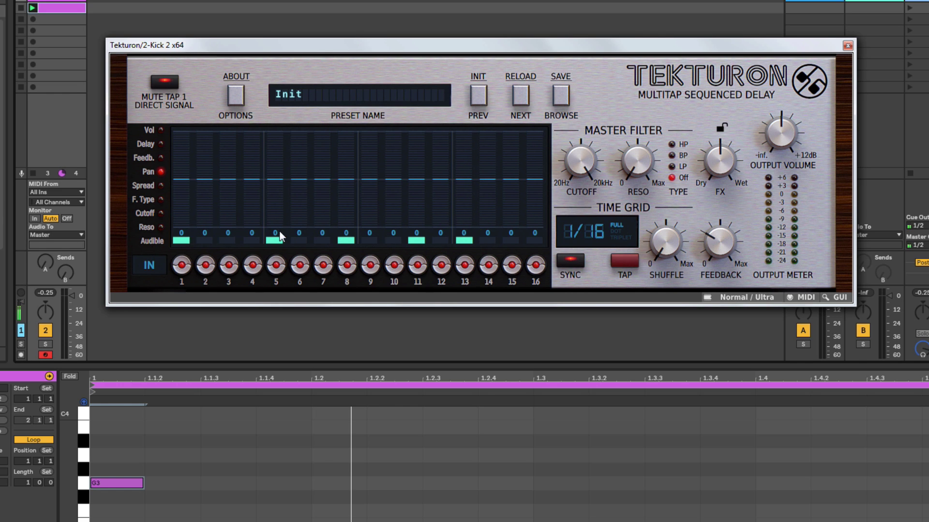
drag(274, 182, 274, 167)
drag(346, 180, 347, 194)
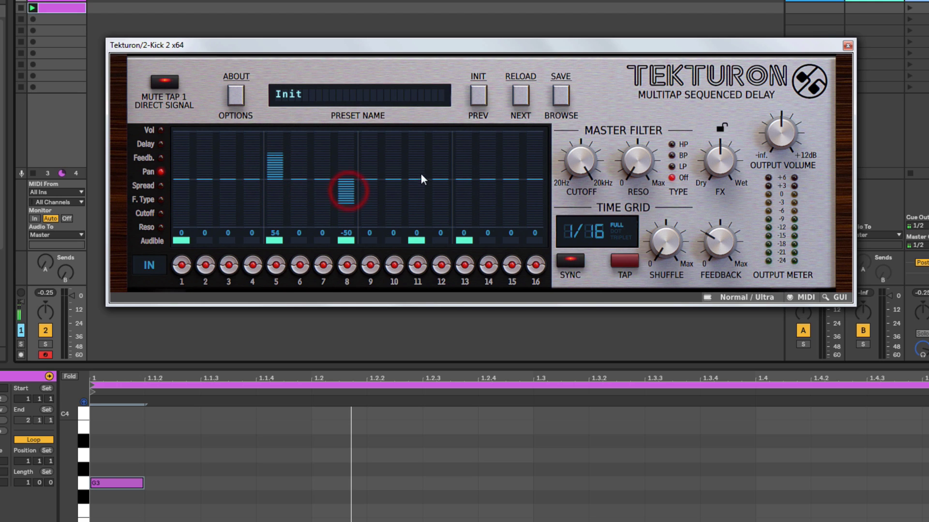
drag(417, 180, 416, 168)
drag(463, 198, 460, 216)
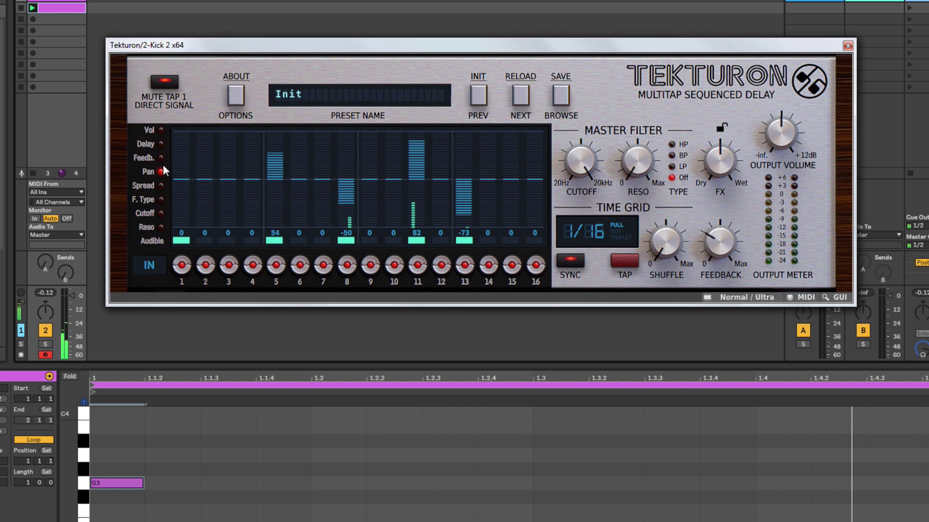
Set the spread to 6 for tap 5, -4 for taps 8 and 11, and 71 for tap 13.
click(147, 185)
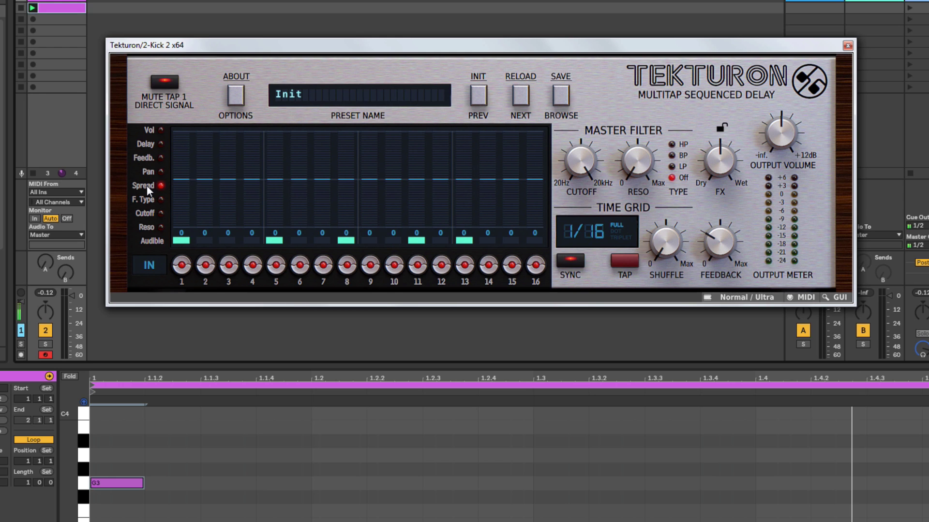
click(272, 178)
click(414, 181)
click(463, 156)
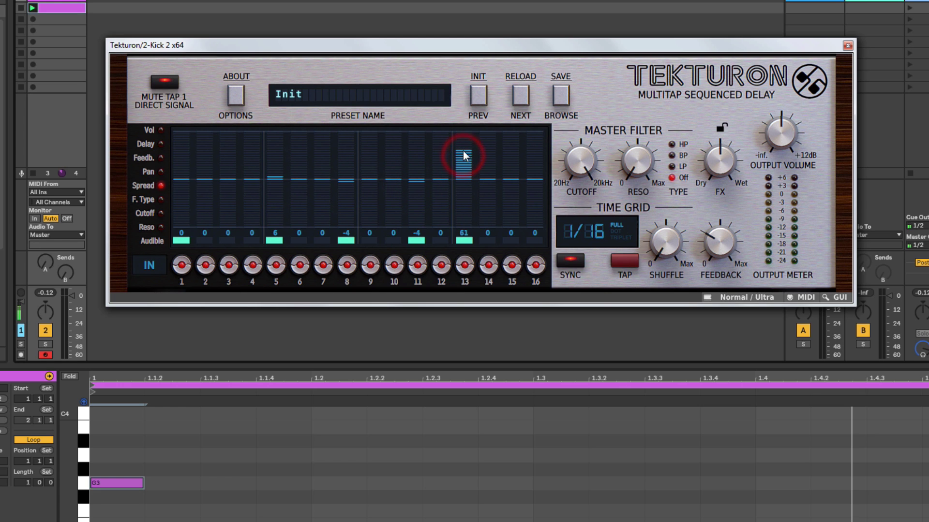
drag(463, 151, 462, 146)
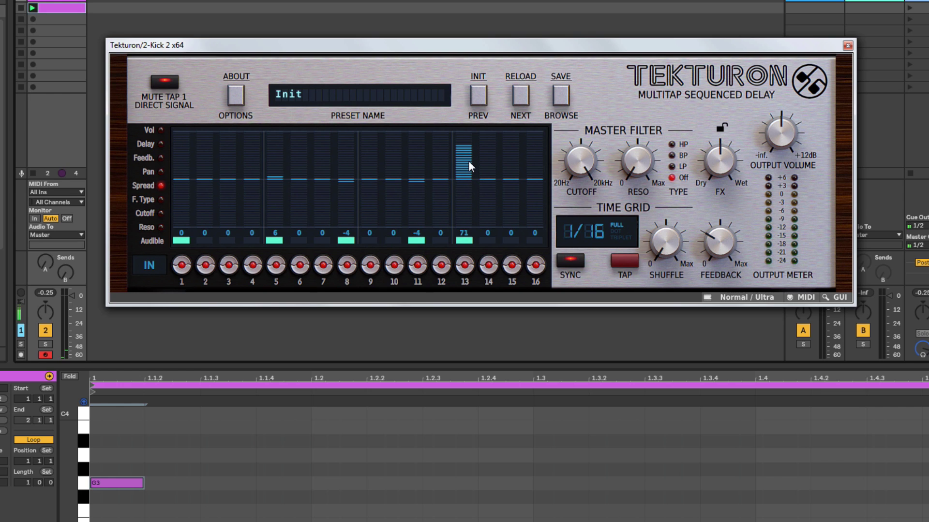
Reduce tap 13's spread to 6 and set the spread to 4 for tap 5, 2 for tap 8 and 3 for tap 11.
drag(466, 164, 469, 177)
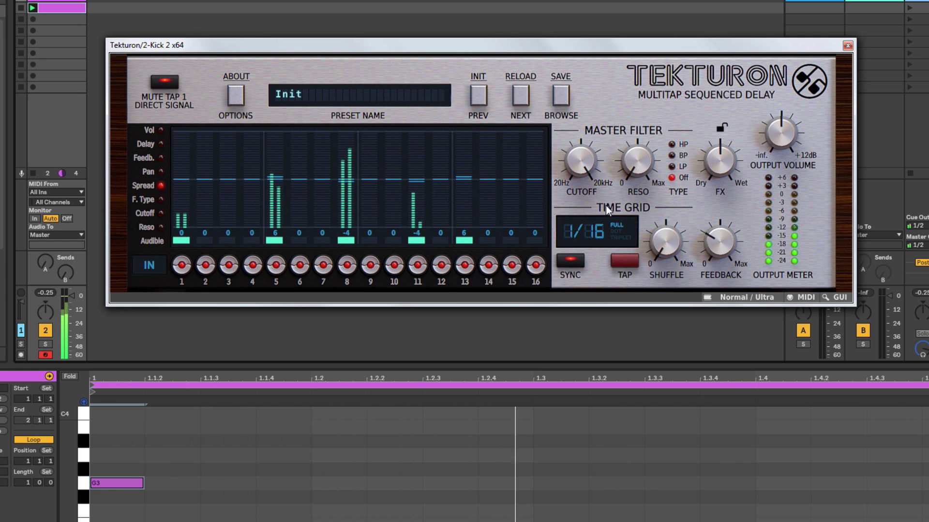
drag(279, 174, 343, 176)
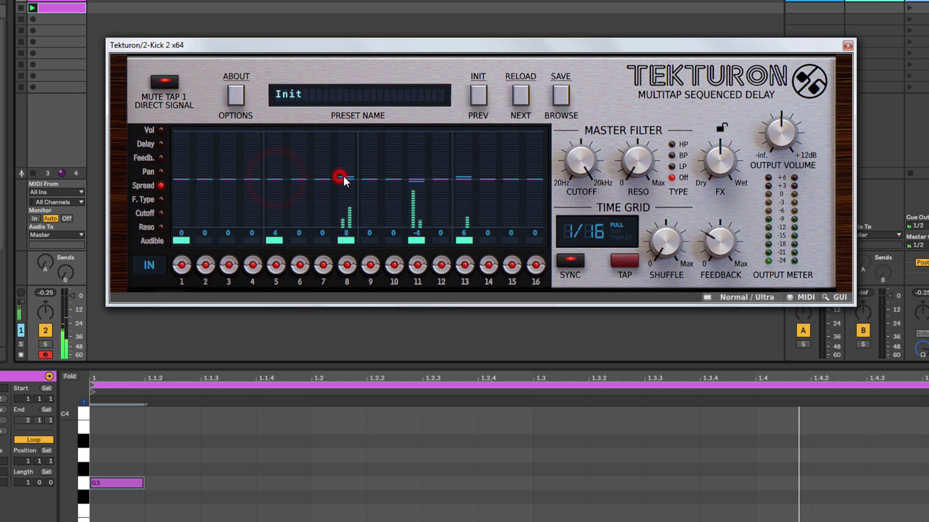
drag(420, 183, 461, 179)
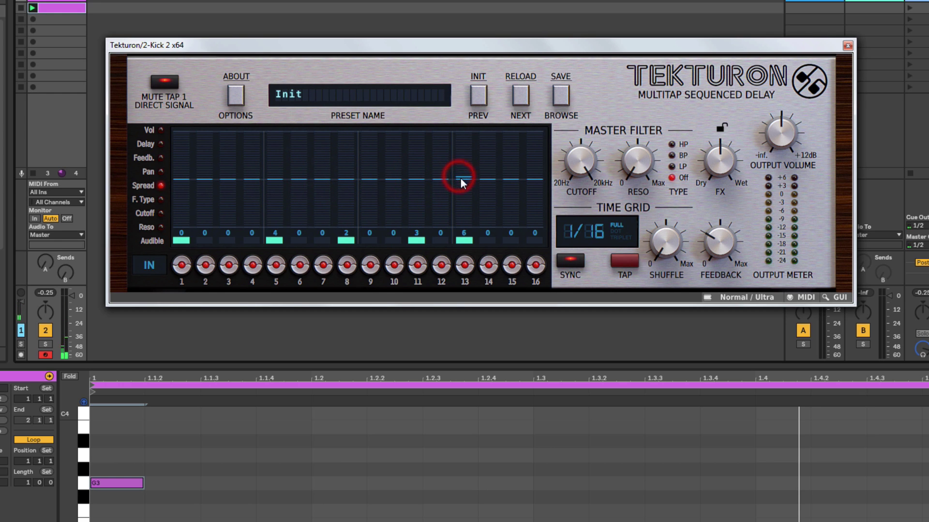
Reset to the Init preset and set the volume to 46 for tap 5, 70 for tap 8, 42 for tap 12 and 77 for tap 15.
click(479, 99)
click(149, 131)
click(271, 185)
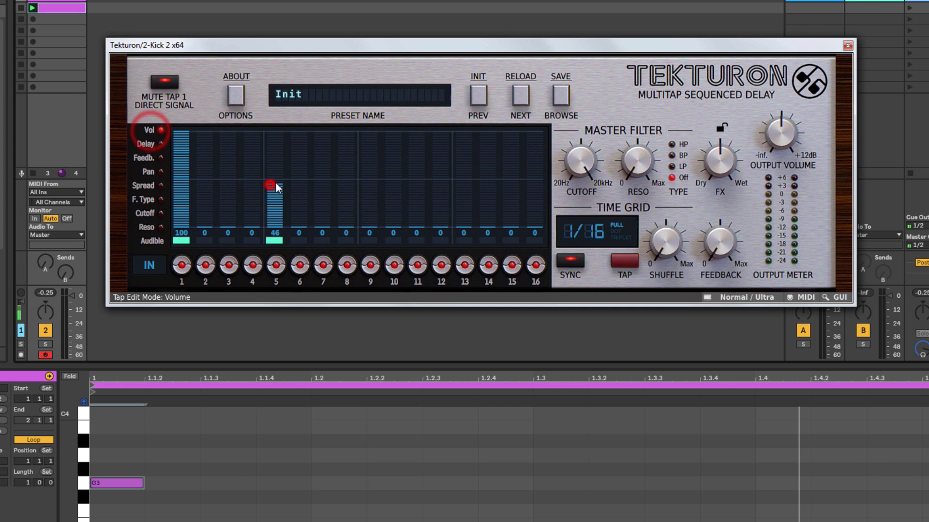
click(346, 159)
click(439, 187)
click(514, 154)
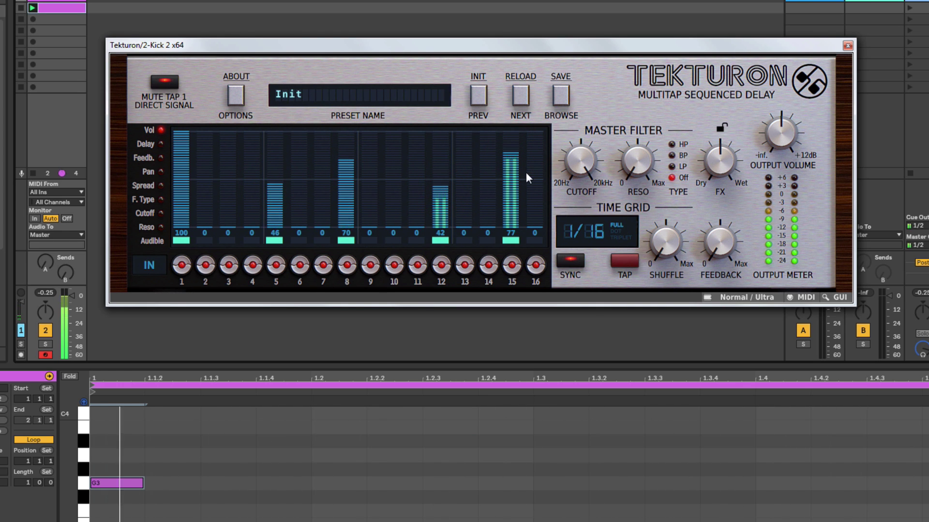
Raise the master feedback slightly and return to the tap volume view.
click(148, 201)
drag(715, 240, 709, 214)
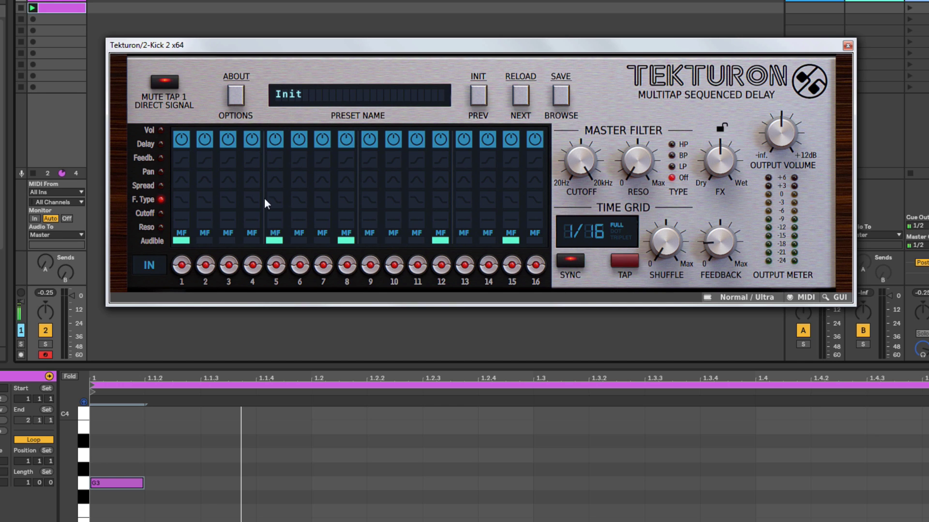
click(150, 128)
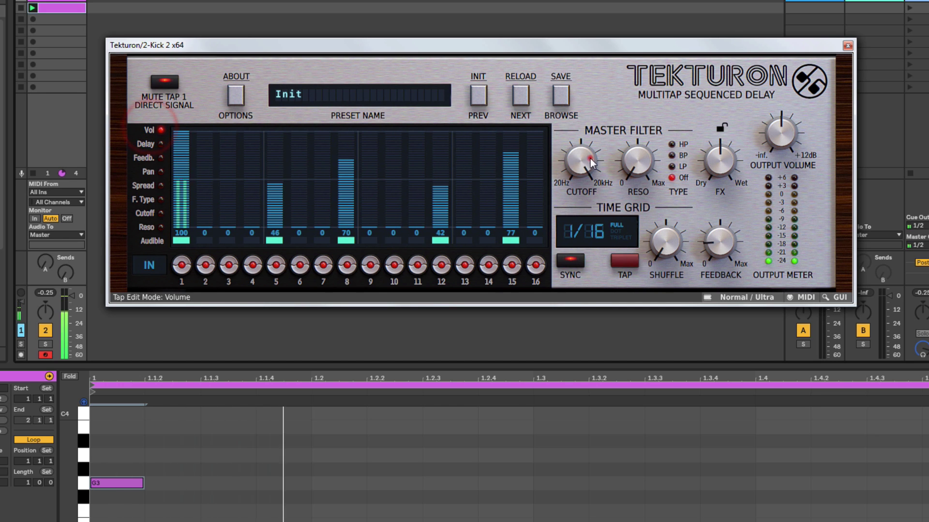
Set the master filter type to LP, with the cutoff lowered to about mid-range and a little resonance.
click(668, 166)
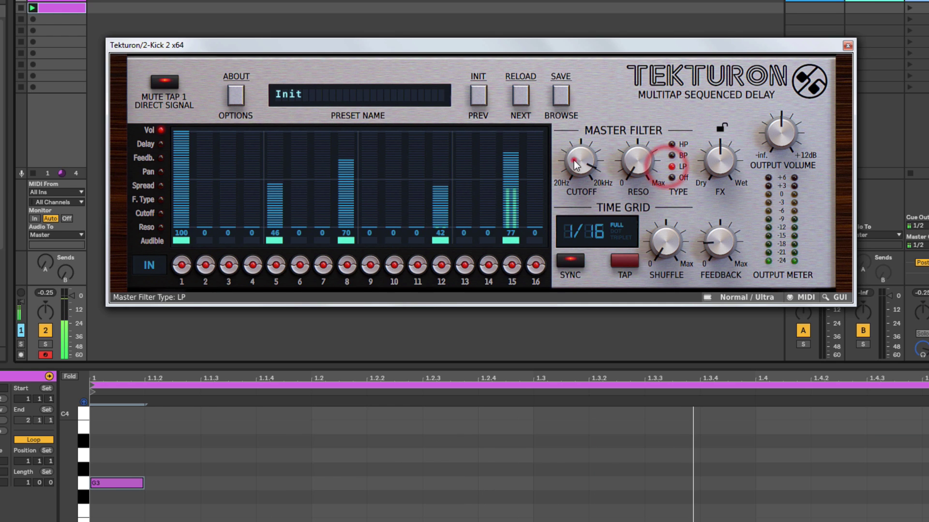
drag(565, 184, 561, 196)
click(639, 141)
drag(568, 159, 561, 184)
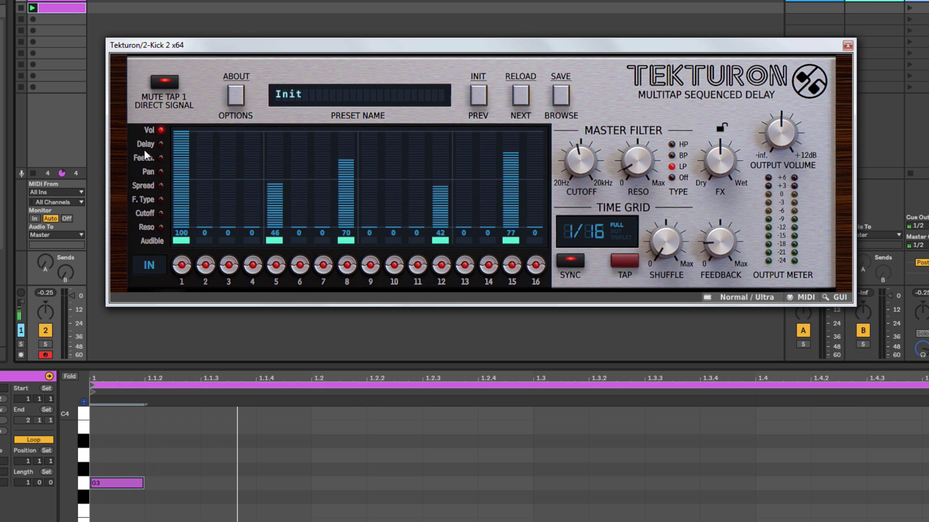
Set the tap filter types to BP for taps 5 and 12, HP for tap 8 and LP for tap 15.
click(147, 200)
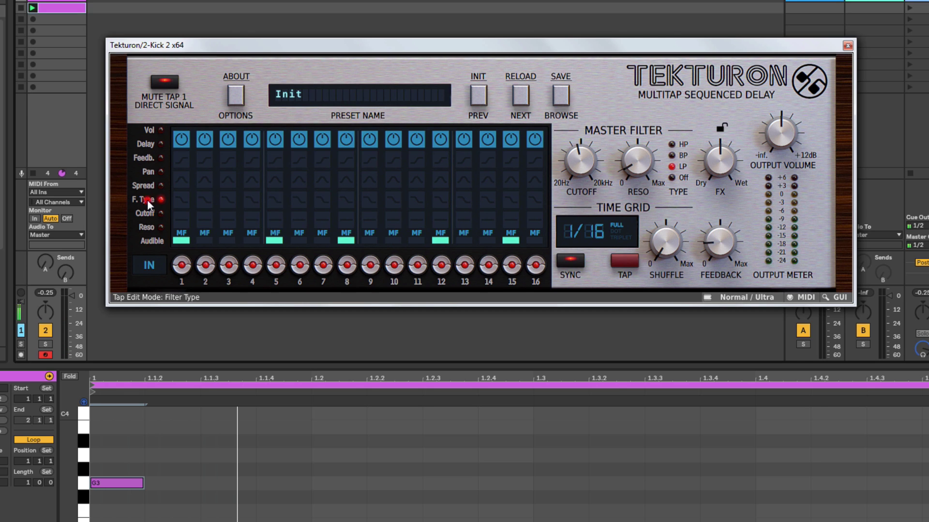
click(276, 180)
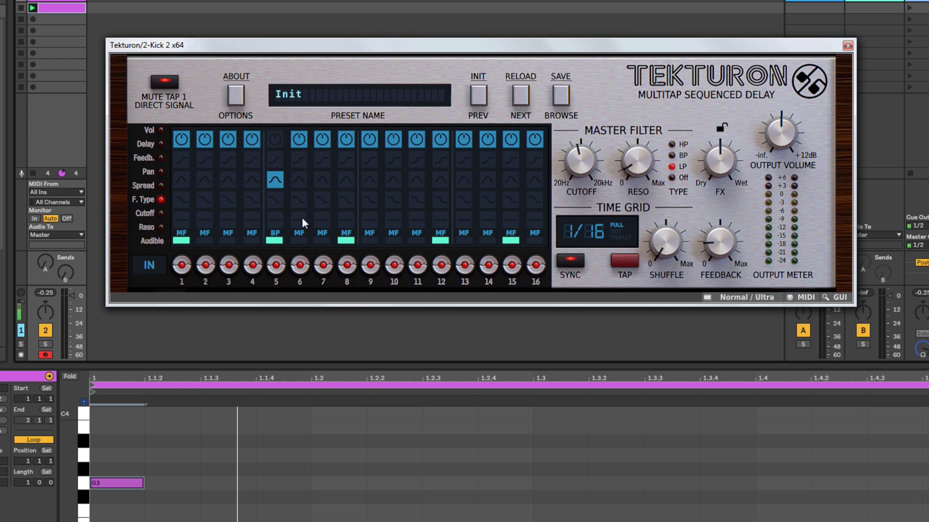
click(346, 160)
click(440, 179)
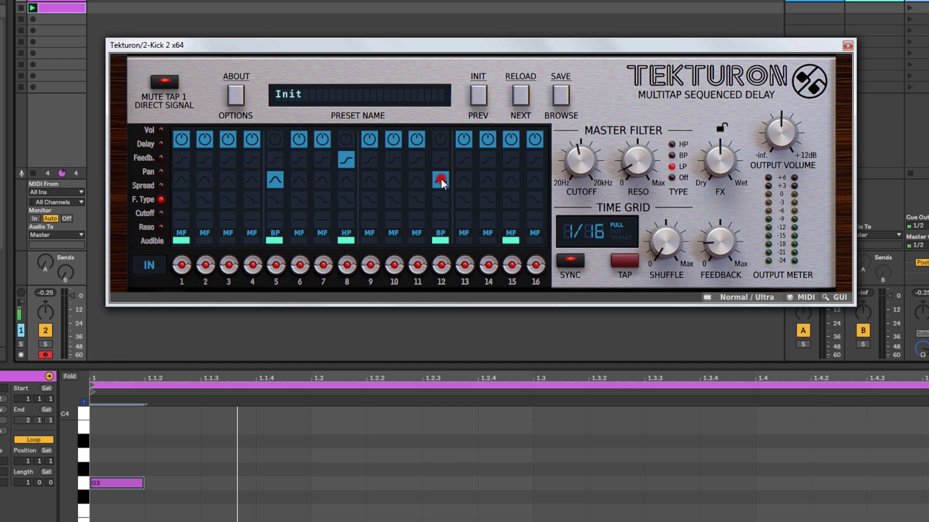
click(511, 200)
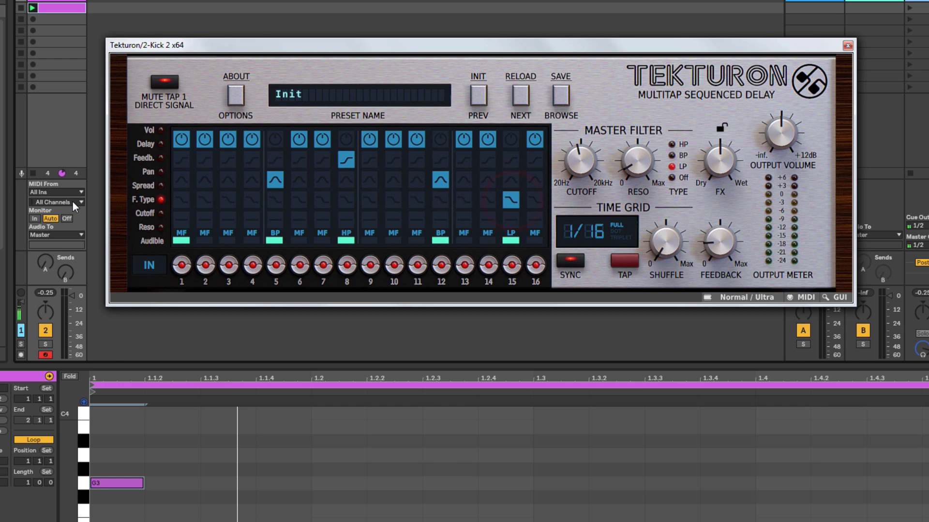
Set tap 5's filter resonance to 54 and its cutoff to -31.
click(151, 224)
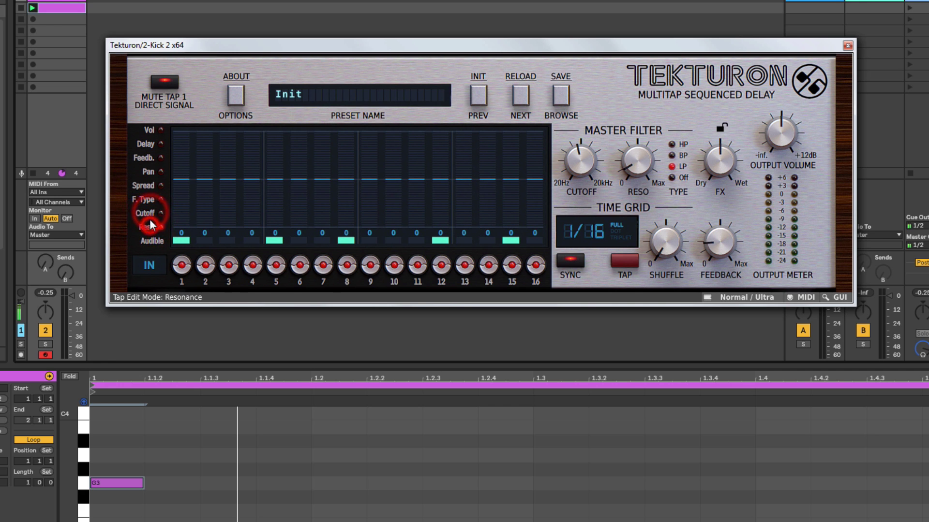
click(146, 199)
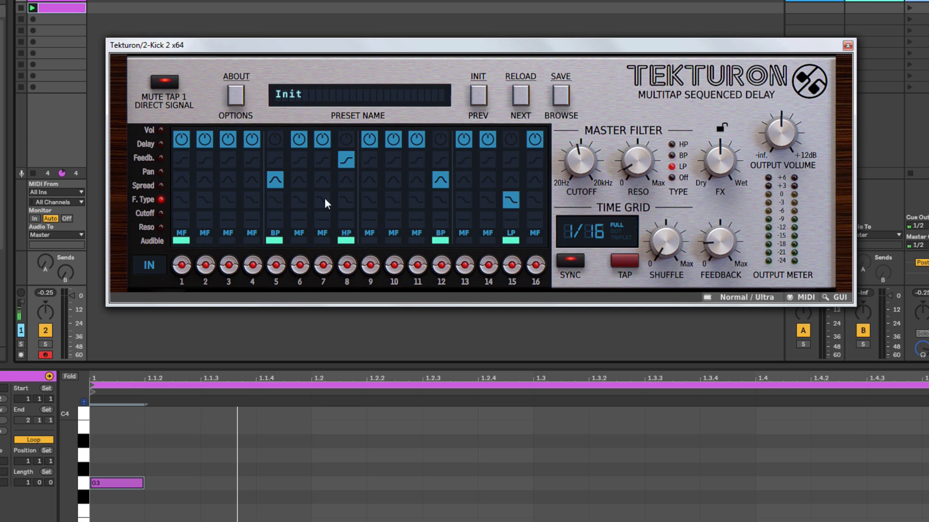
click(147, 214)
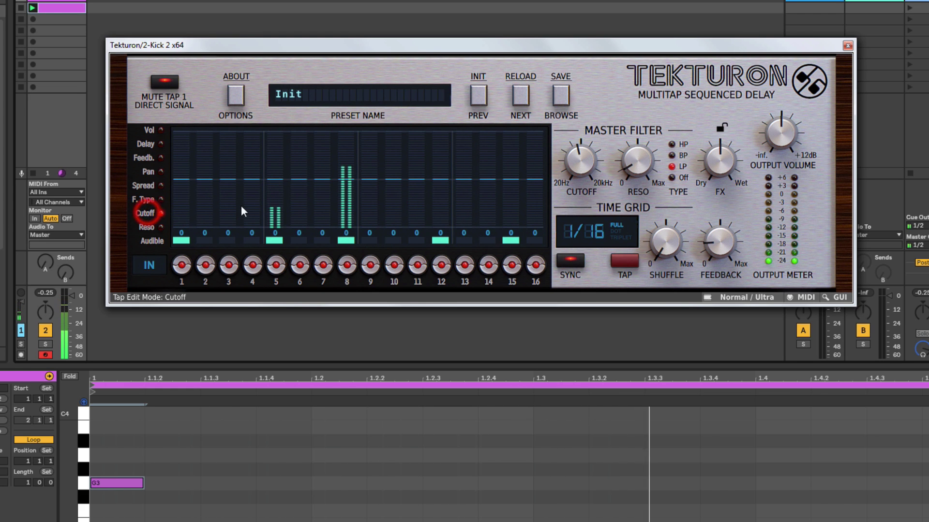
drag(274, 188, 270, 186)
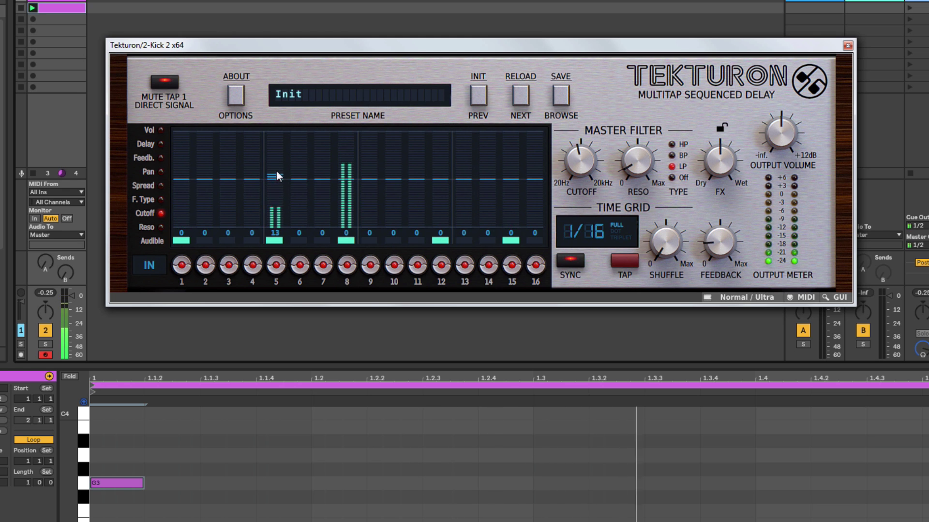
click(147, 228)
drag(274, 186, 271, 129)
click(145, 213)
drag(275, 182, 276, 200)
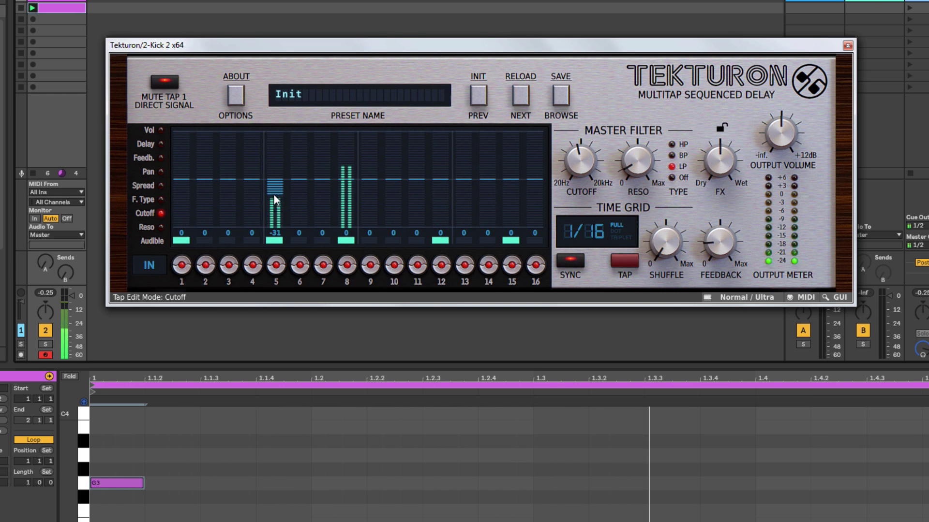
Set tap 8's filter cutoff to 32 and its resonance to 57.
click(159, 199)
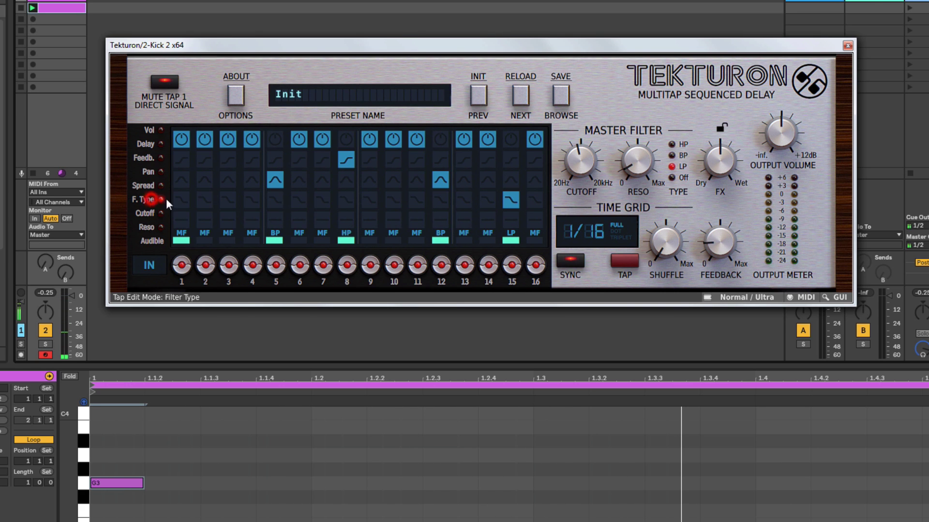
click(148, 216)
drag(346, 173, 347, 151)
click(147, 227)
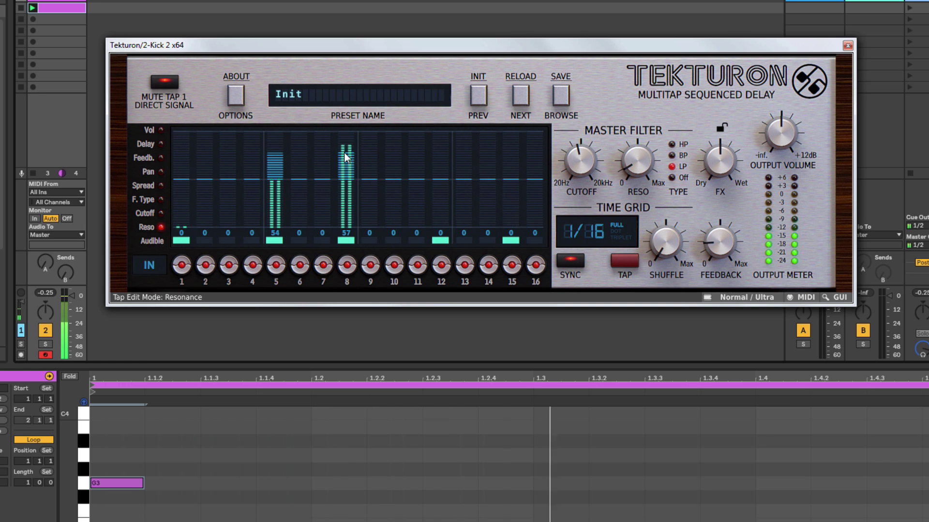
Set tap 12's filter cutoff to -40 and its resonance to 66.
click(143, 199)
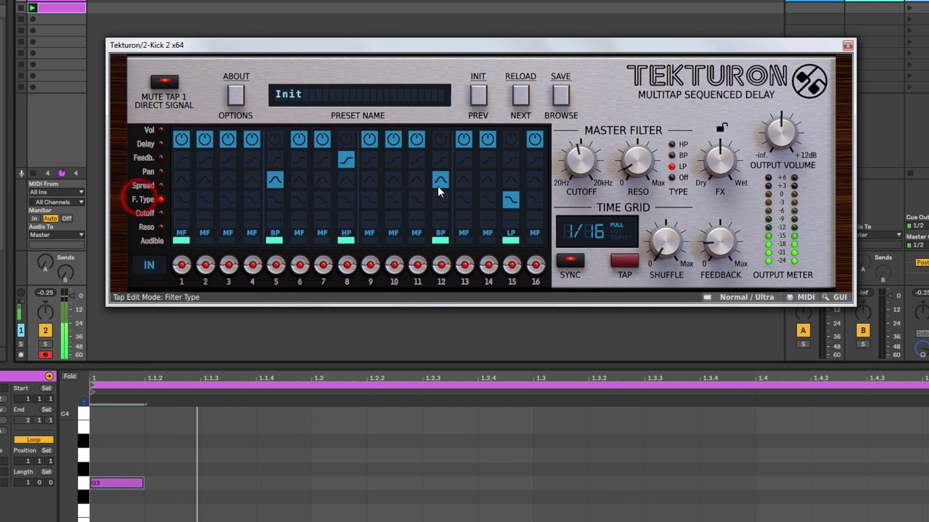
click(145, 212)
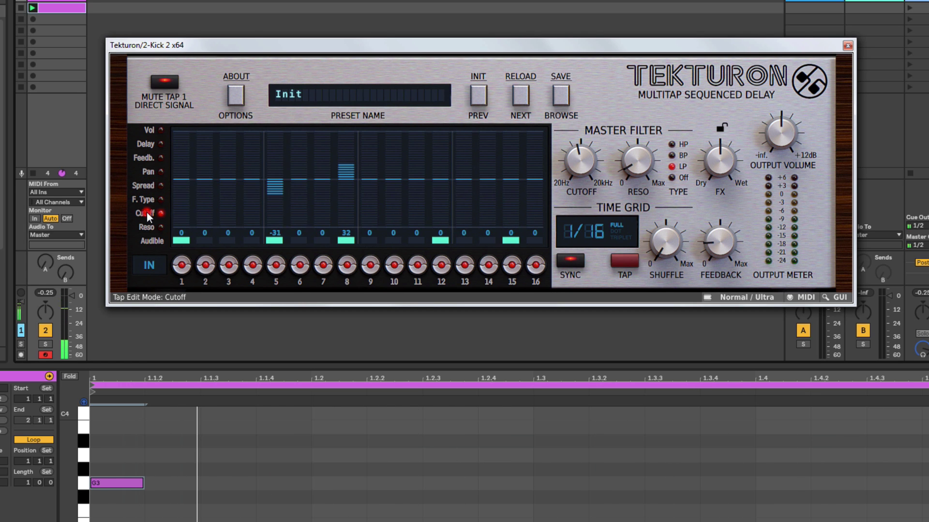
drag(440, 186, 438, 205)
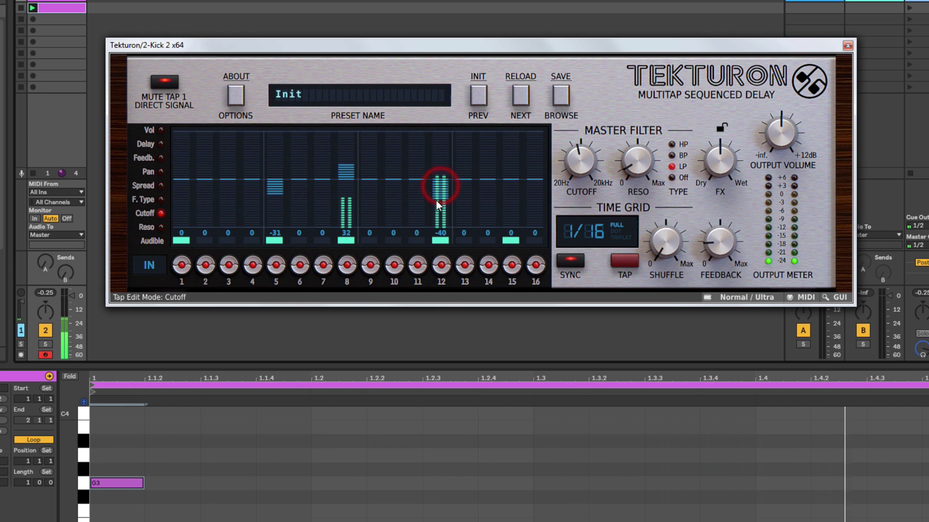
click(146, 227)
drag(440, 170, 441, 154)
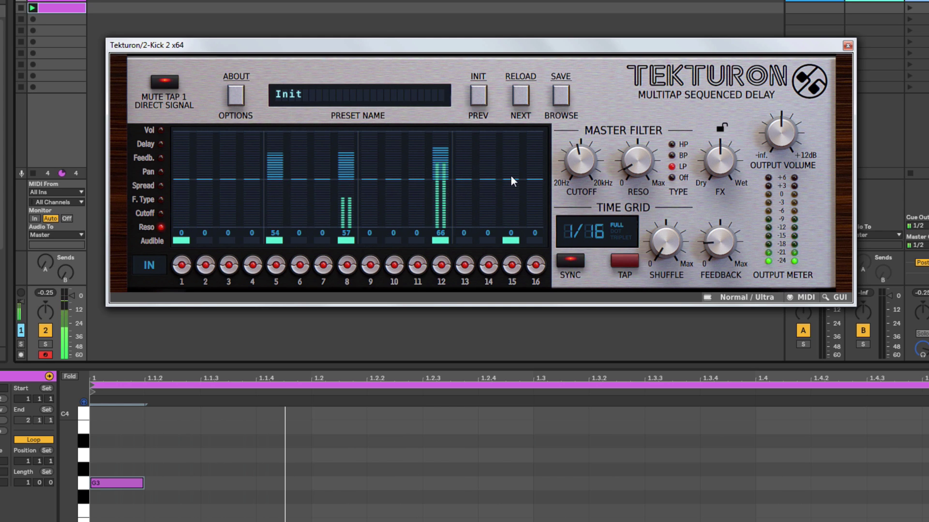
Set tap 15's filter cutoff to -26 and its resonance to -35.
click(148, 200)
click(142, 213)
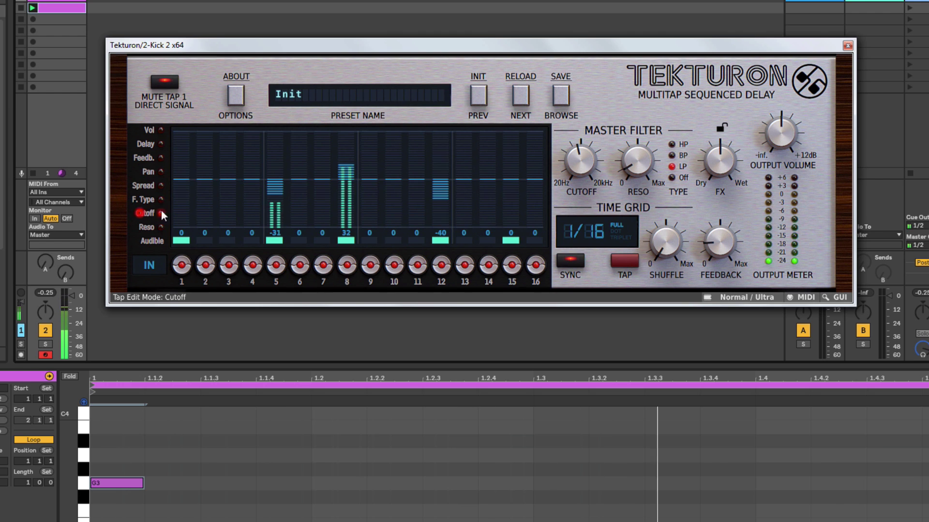
click(510, 191)
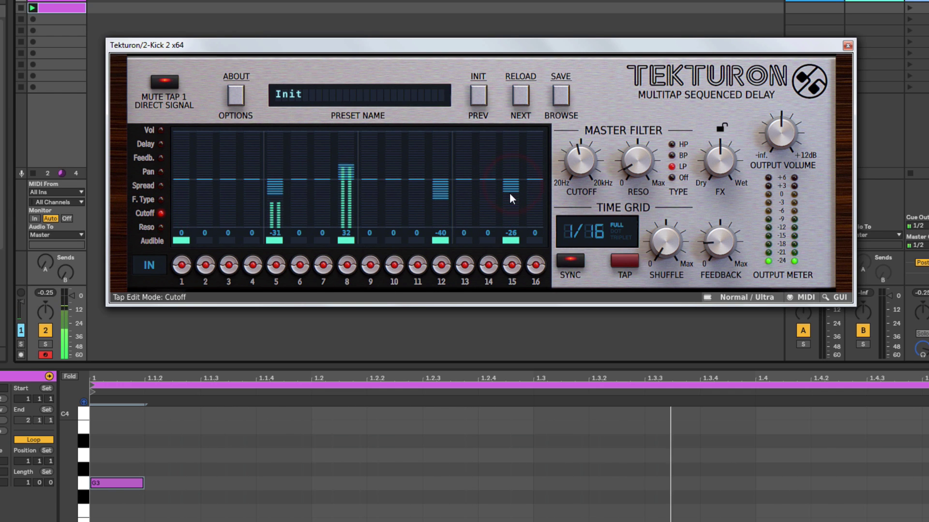
click(147, 227)
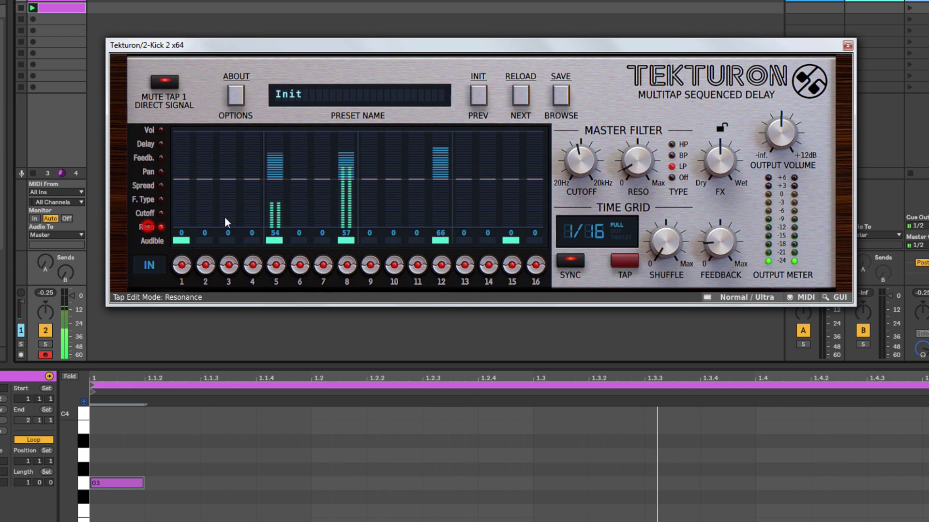
click(509, 196)
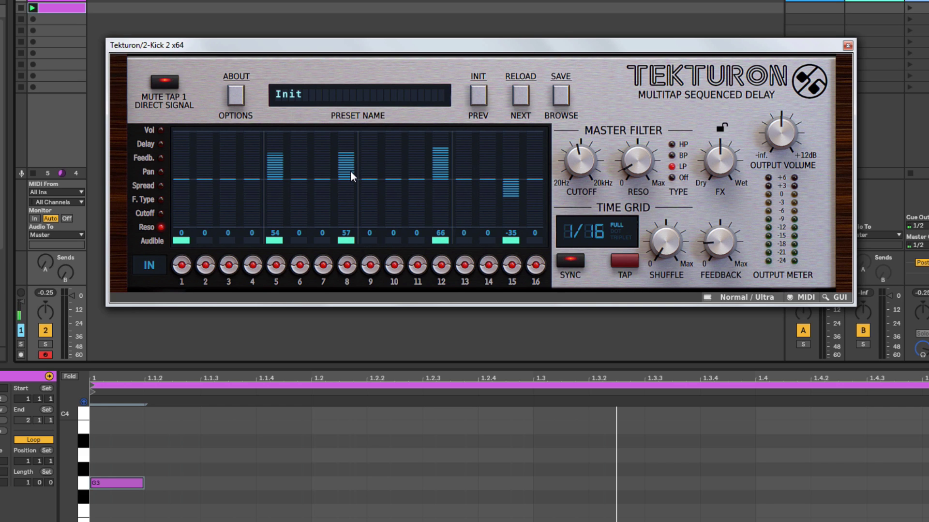
Set the panning of tap 5 to -32, tap 8 to 63, tap 12 to -34 and tap 15 to 40.
click(142, 174)
mouse_move(251, 202)
mouse_down()
mouse_move(266, 197)
mouse_move(254, 182)
mouse_up()
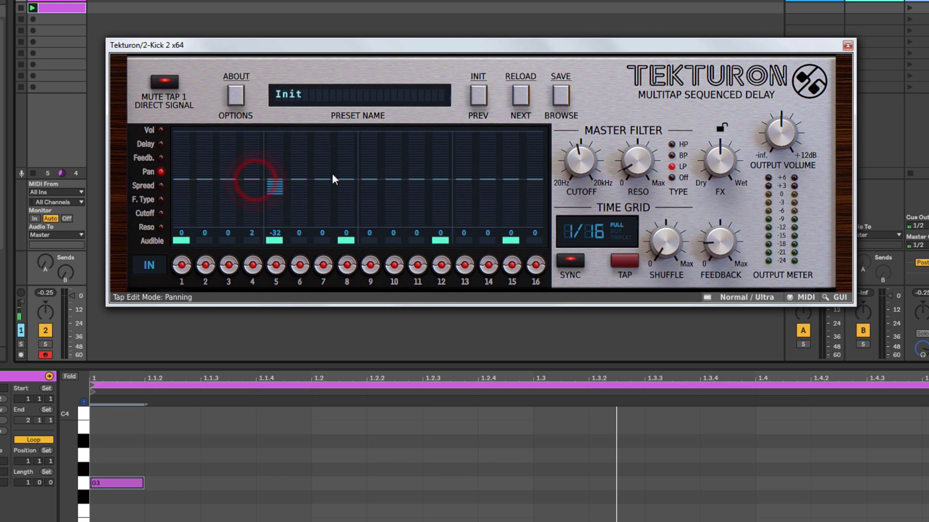
drag(345, 178, 345, 155)
click(438, 195)
click(513, 165)
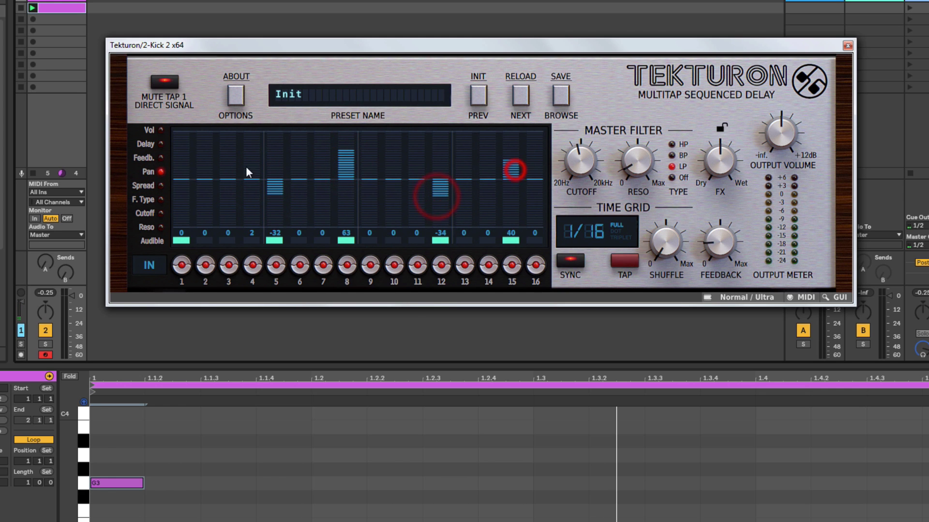
Set the stereo spread of tap 5 to -15, tap 8 to 15, tap 12 to -10 and tap 15 to 16.
click(143, 186)
click(276, 184)
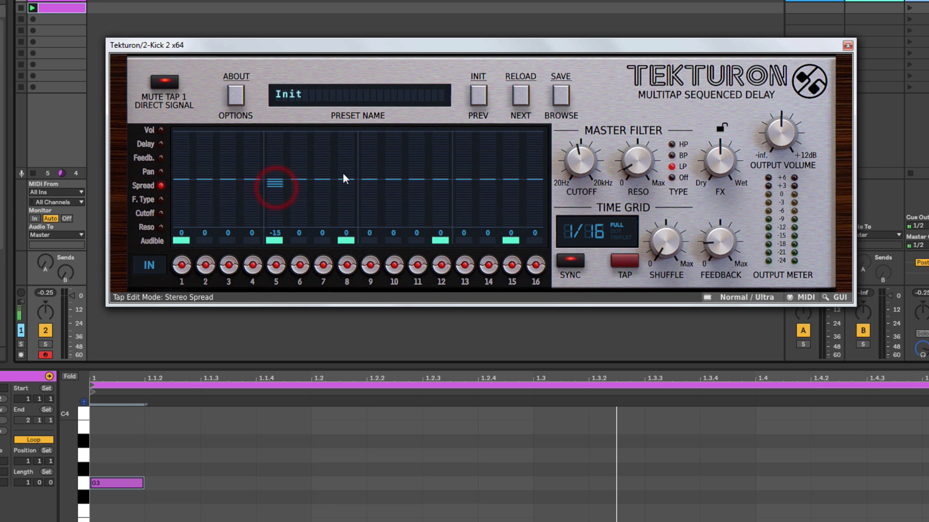
click(440, 186)
click(508, 174)
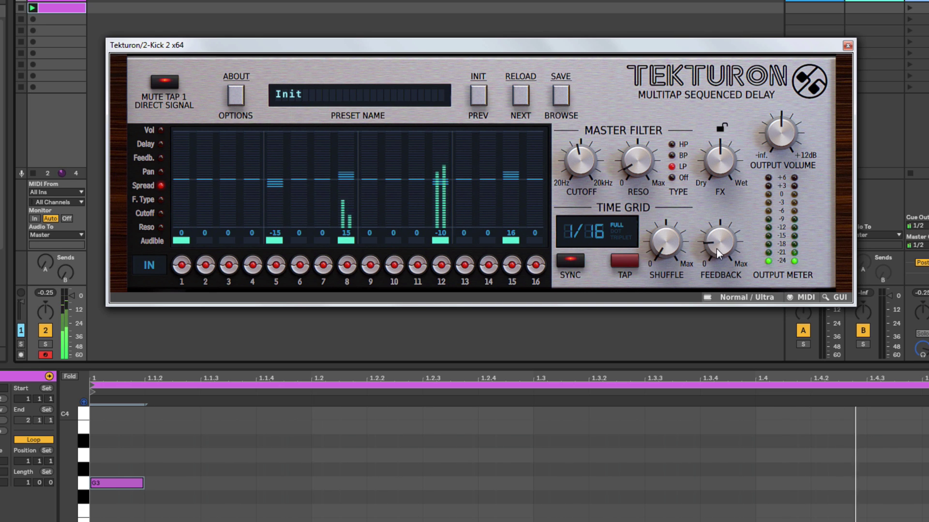
Raise the overall feedback to just under halfway and shorten the delay of tap 12 to x3 and tap 15 to x5.
drag(721, 241, 720, 205)
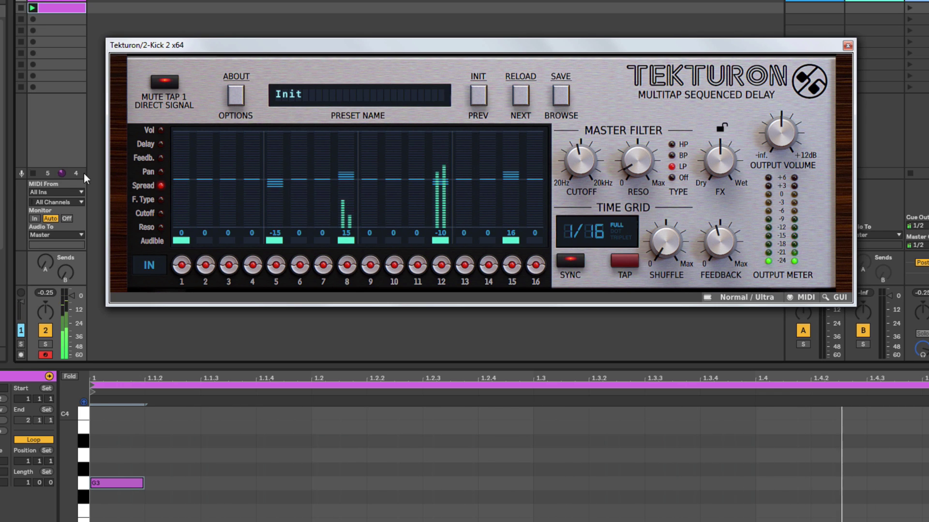
click(148, 145)
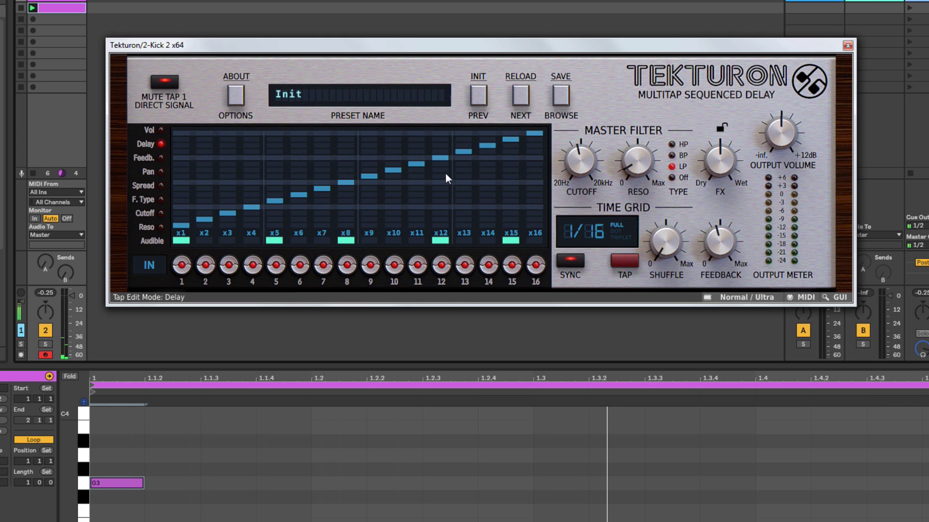
drag(442, 164, 441, 220)
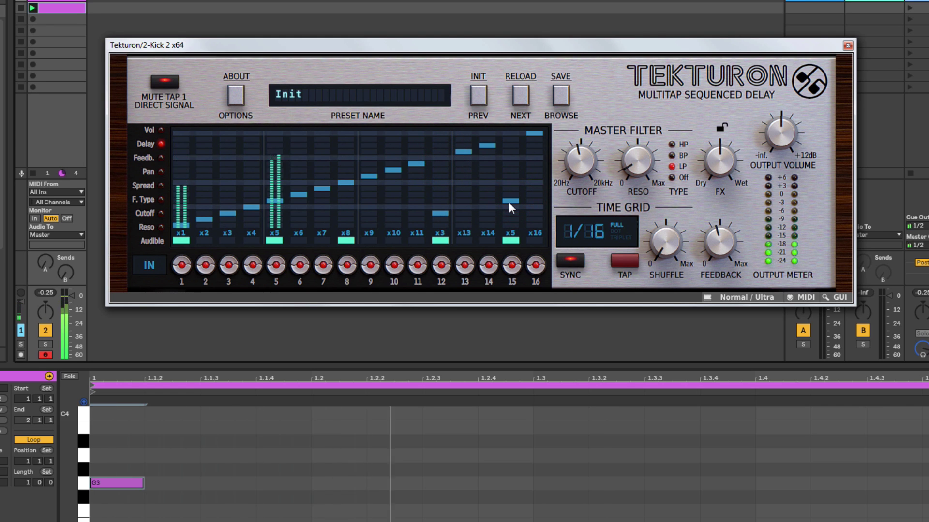
Set the individual feedback of tap 12 to 82 and tap 15 to 91.
click(145, 157)
click(442, 187)
drag(442, 187, 442, 168)
drag(510, 159, 510, 141)
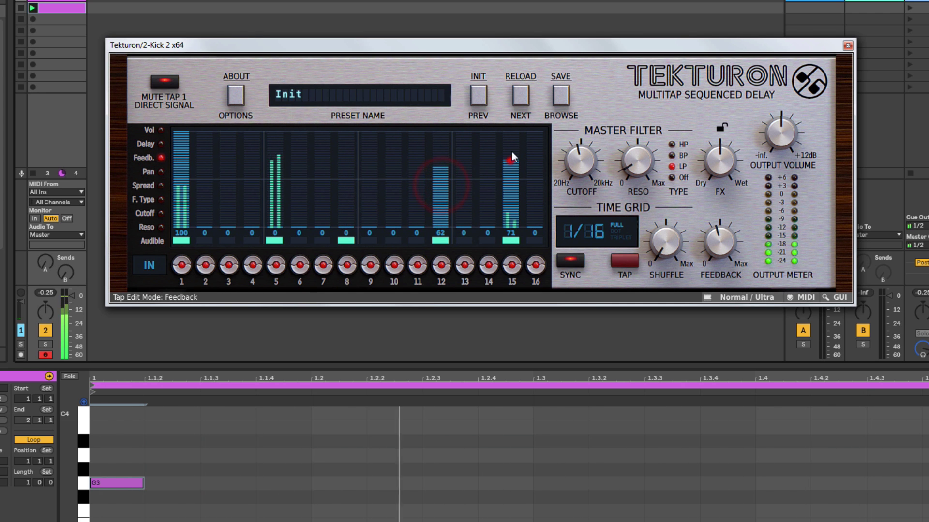
click(443, 150)
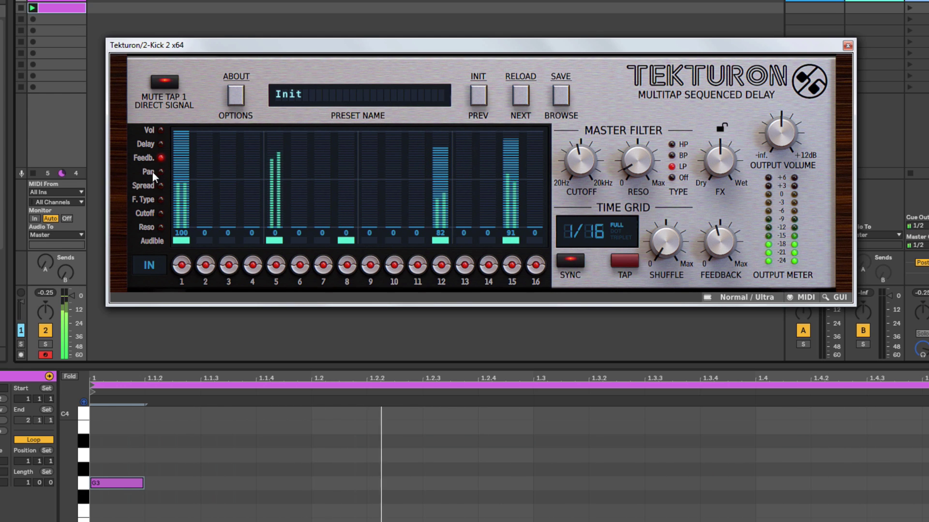
Shorten tap 15's delay to x2.
click(149, 144)
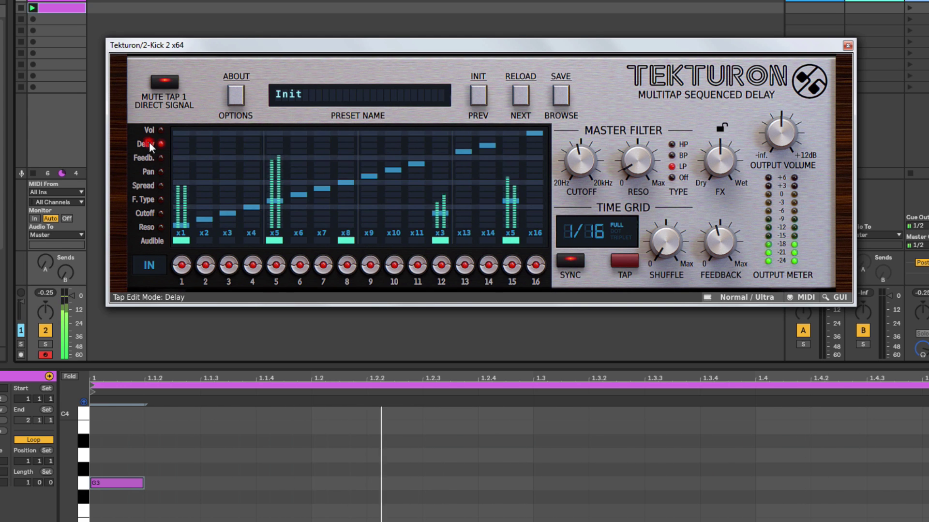
drag(515, 205, 511, 220)
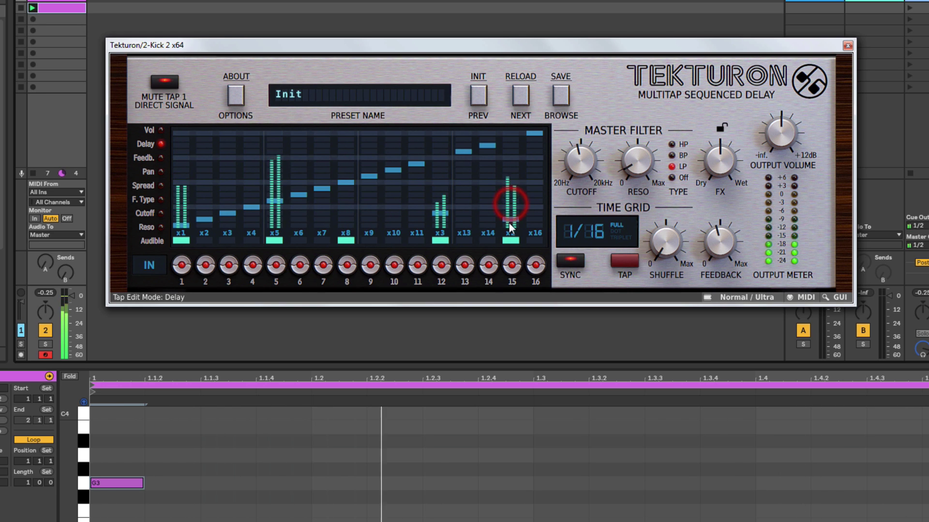